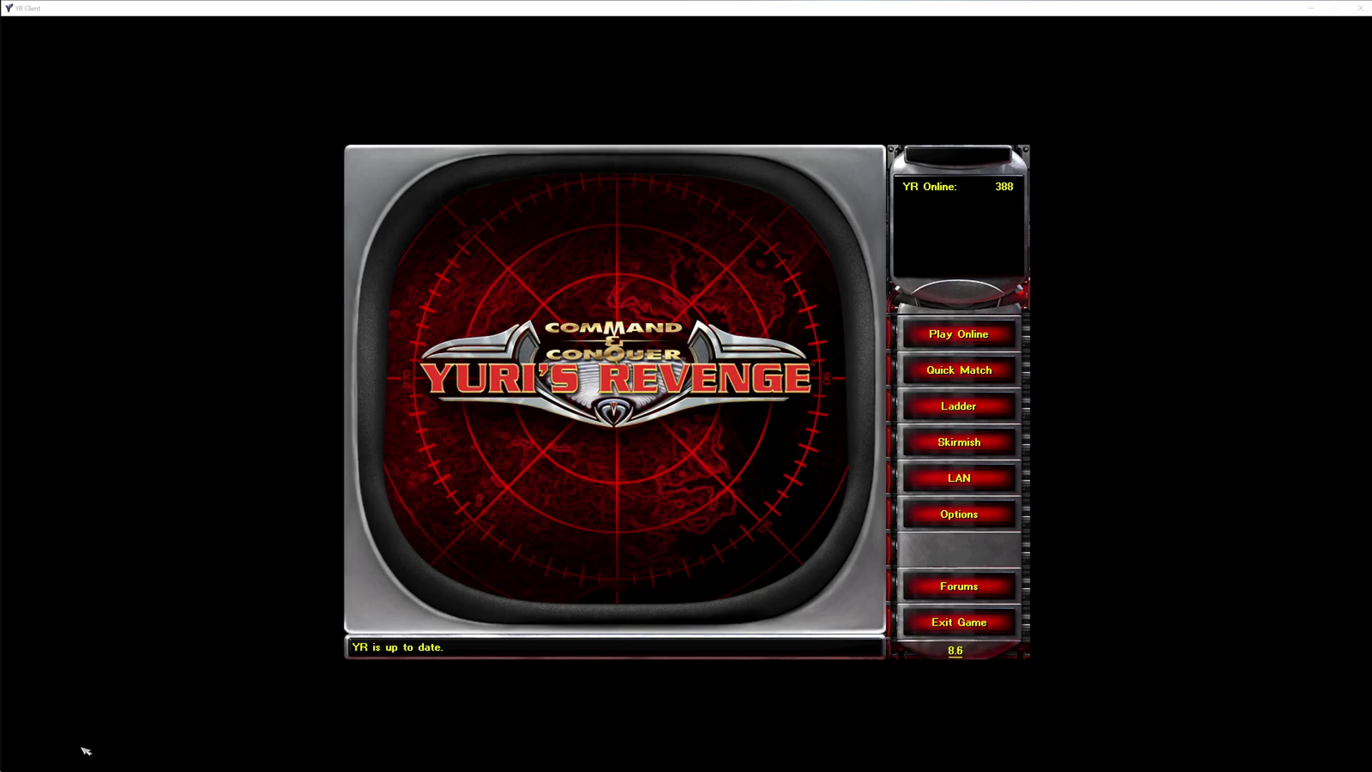
# - Switch to Google Chrome, search the web for notepad++ and open the Notepad++ 8.1.9.2 release download page
pyautogui.press('super')
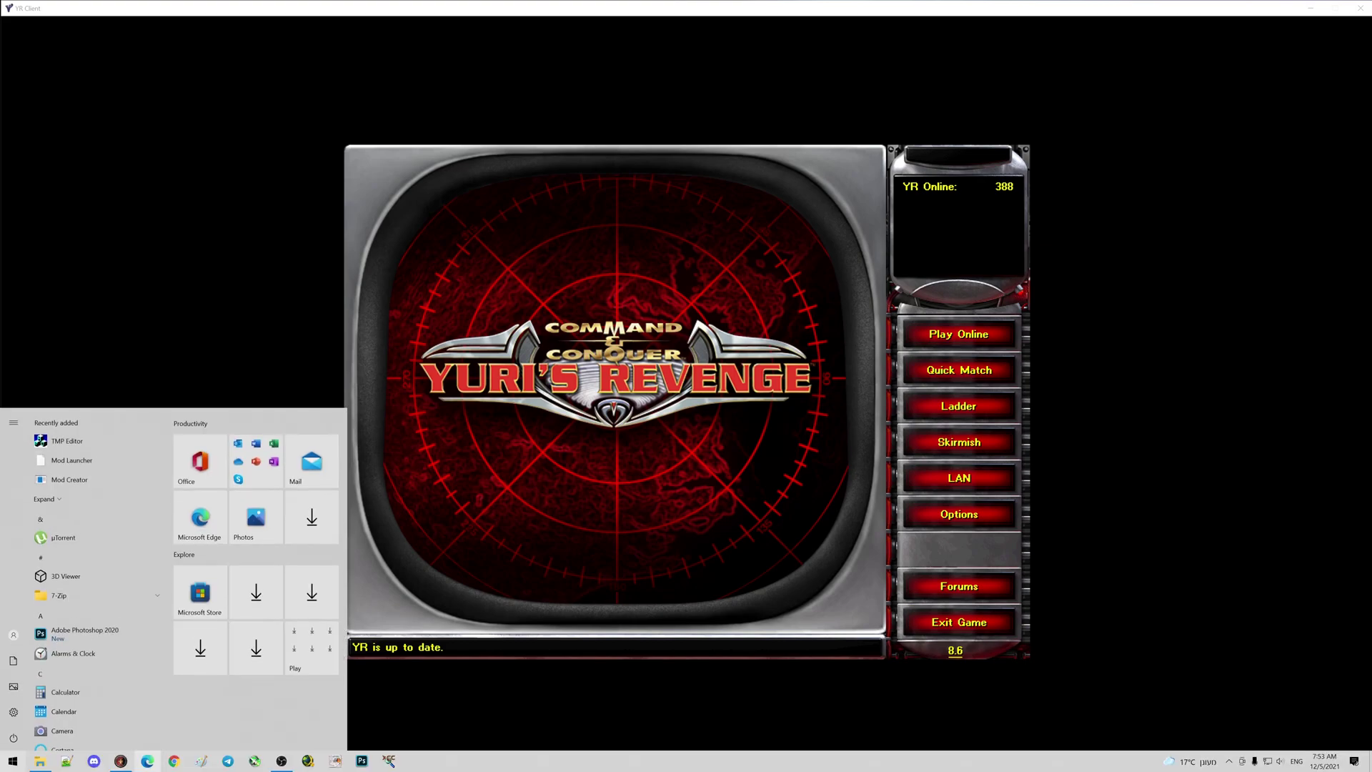
pyautogui.click(174, 766)
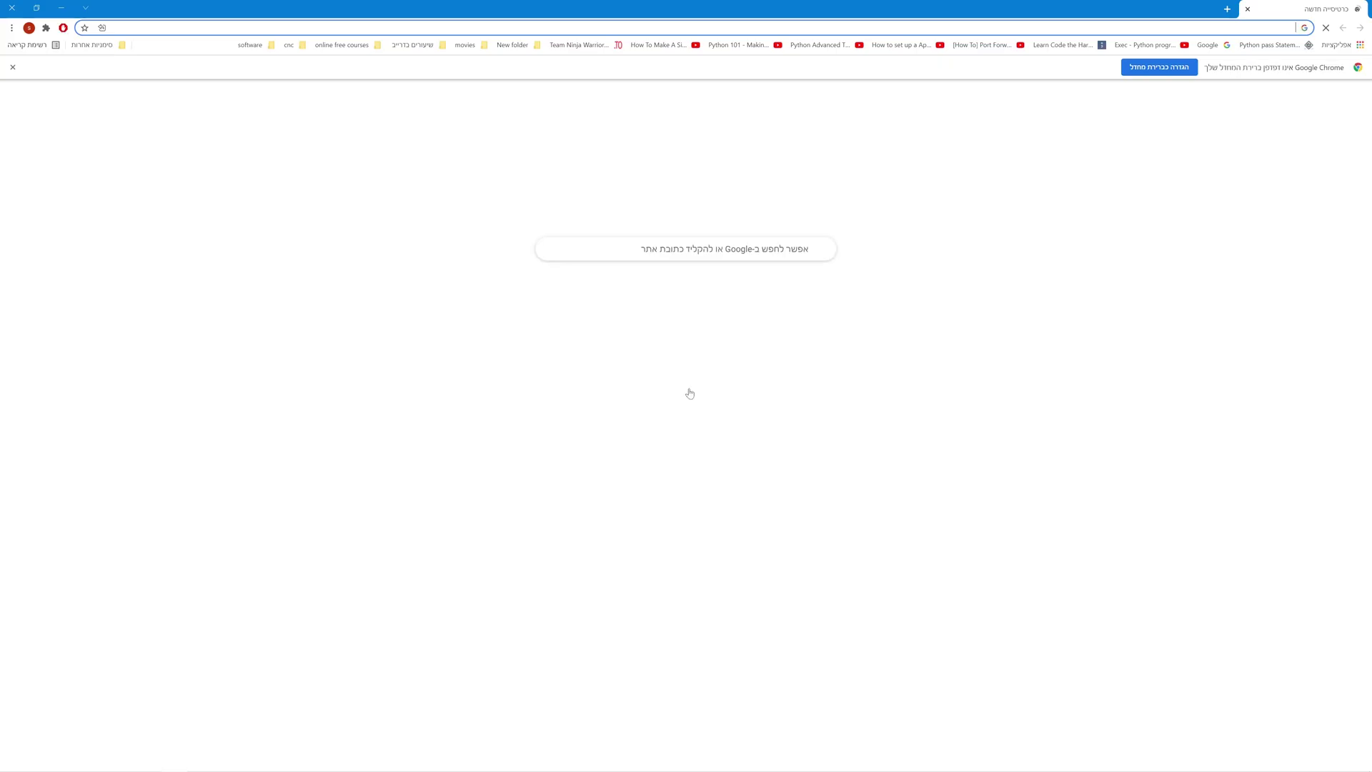
pyautogui.click(1290, 28)
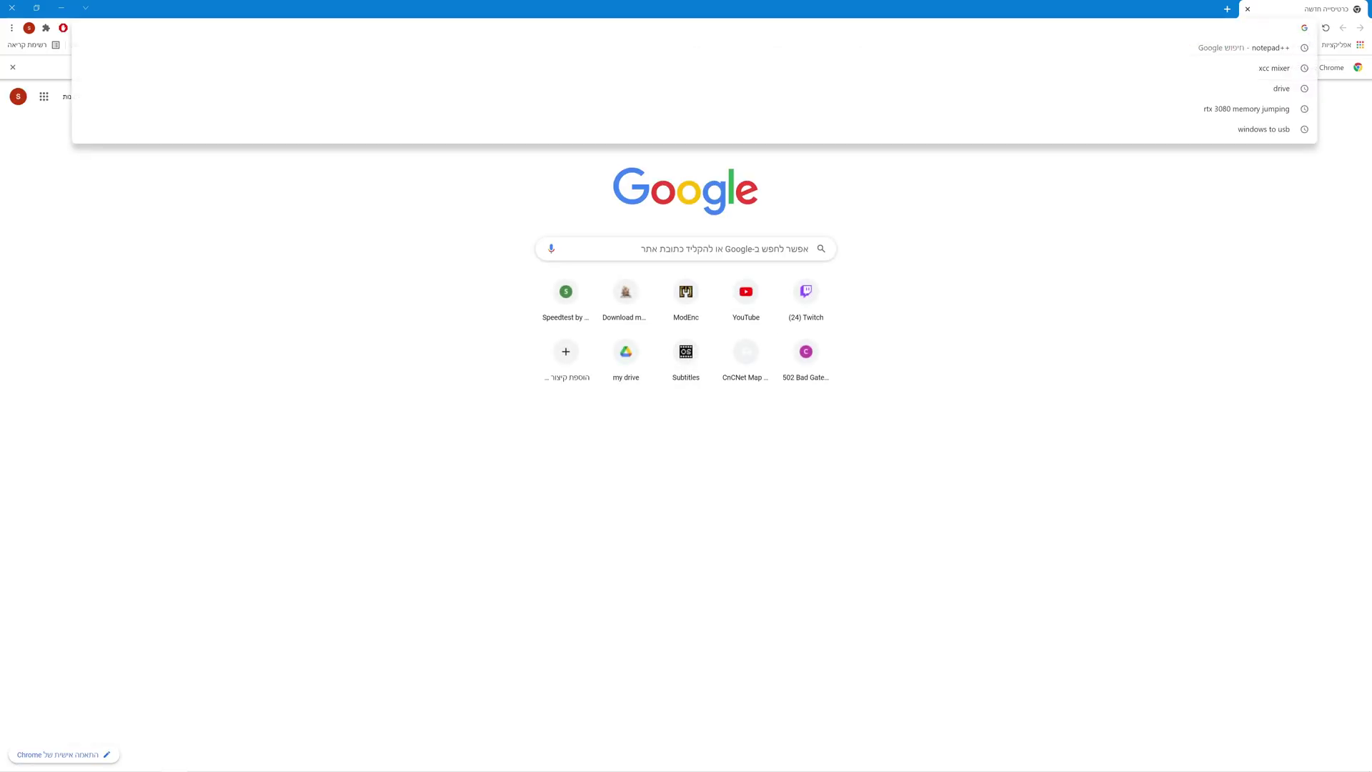
pyautogui.write('notepad++')
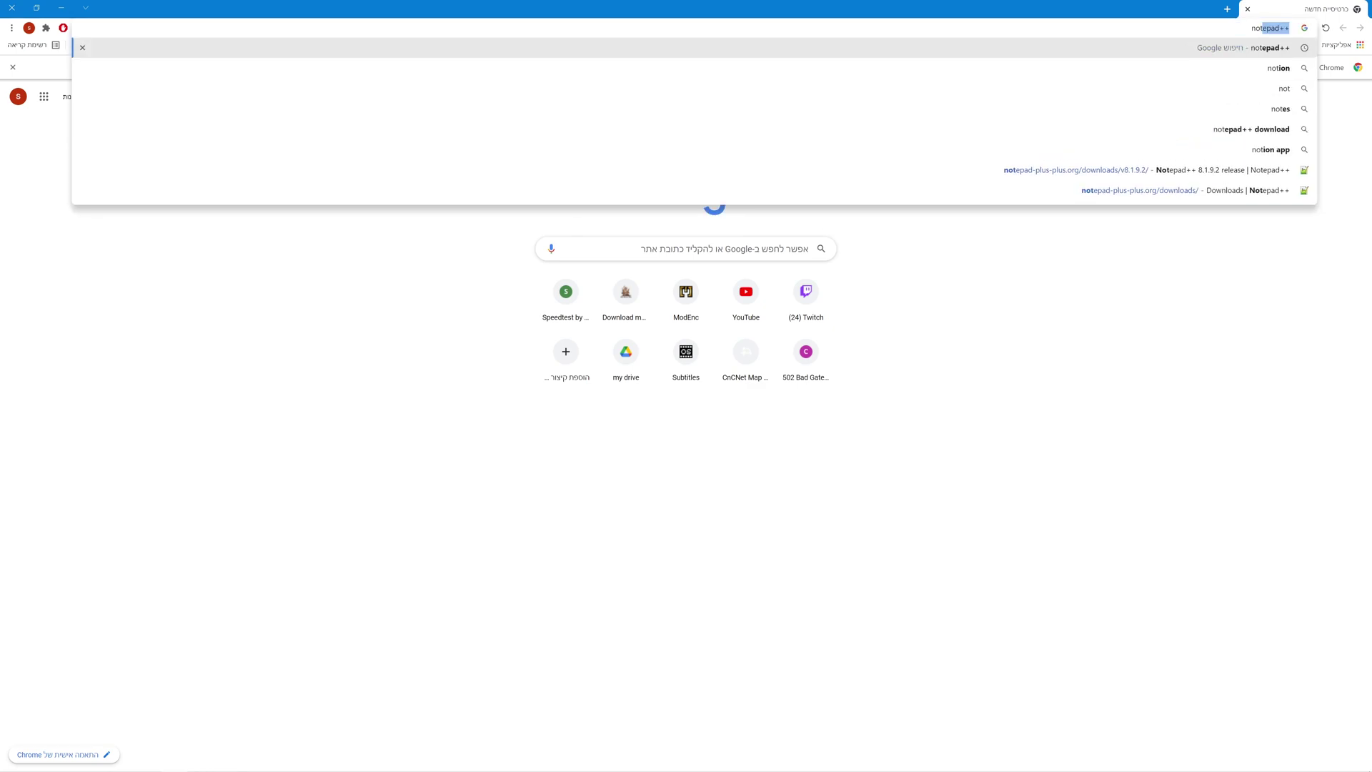
pyautogui.press('Return')
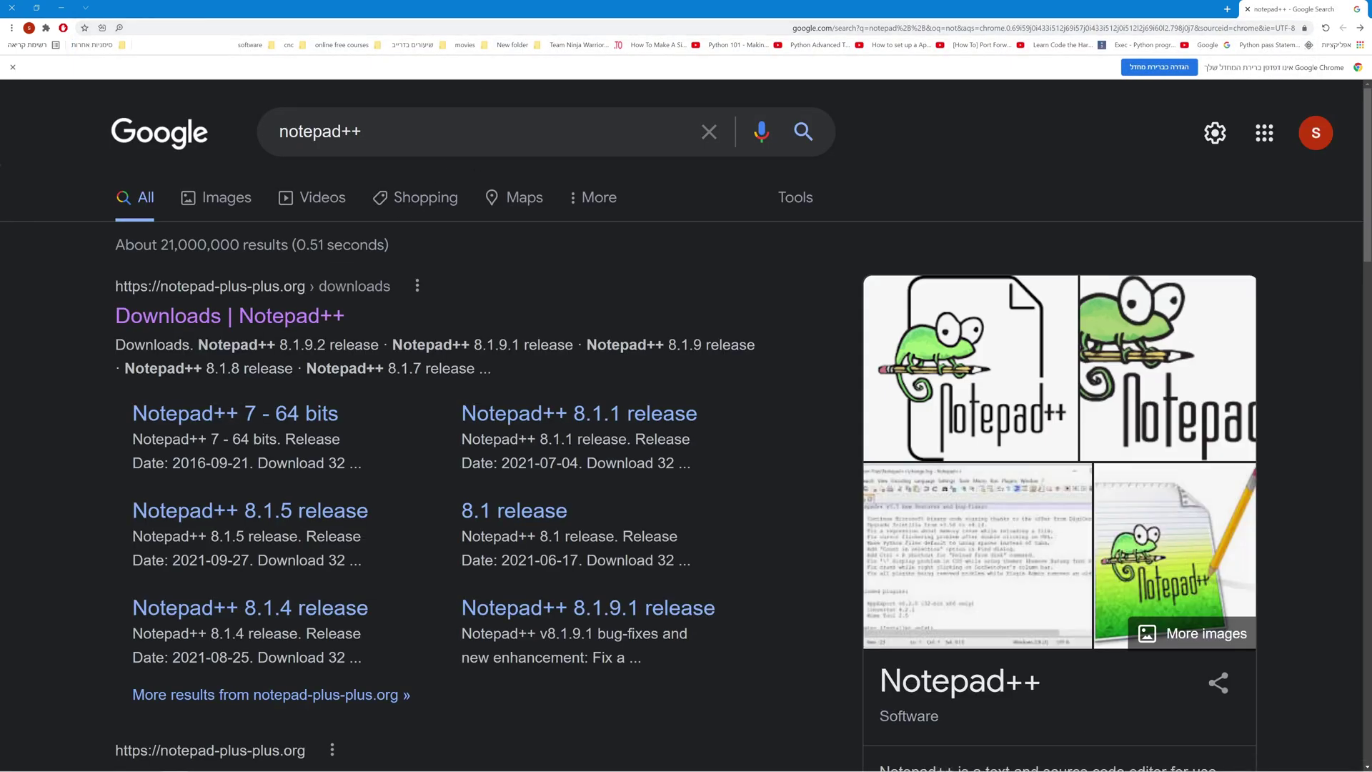
pyautogui.click(273, 316)
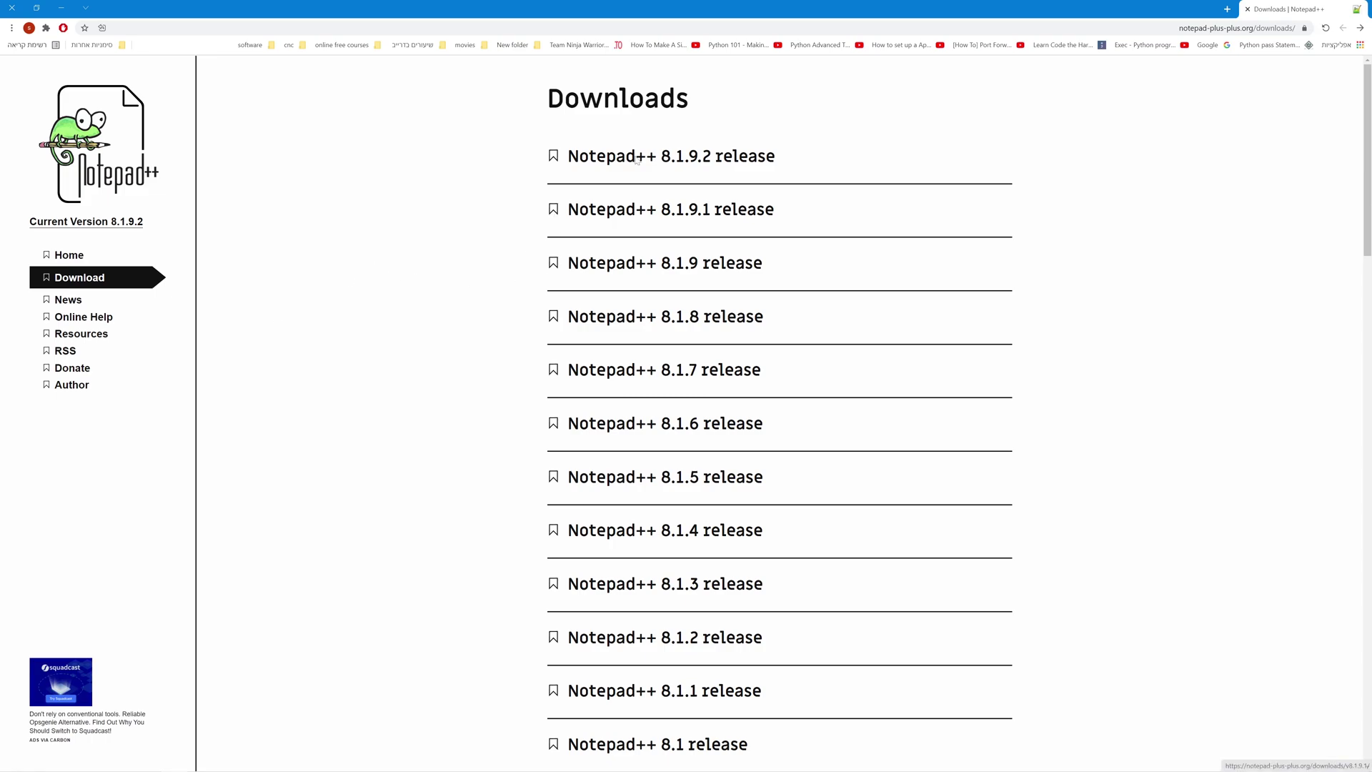
pyautogui.click(658, 156)
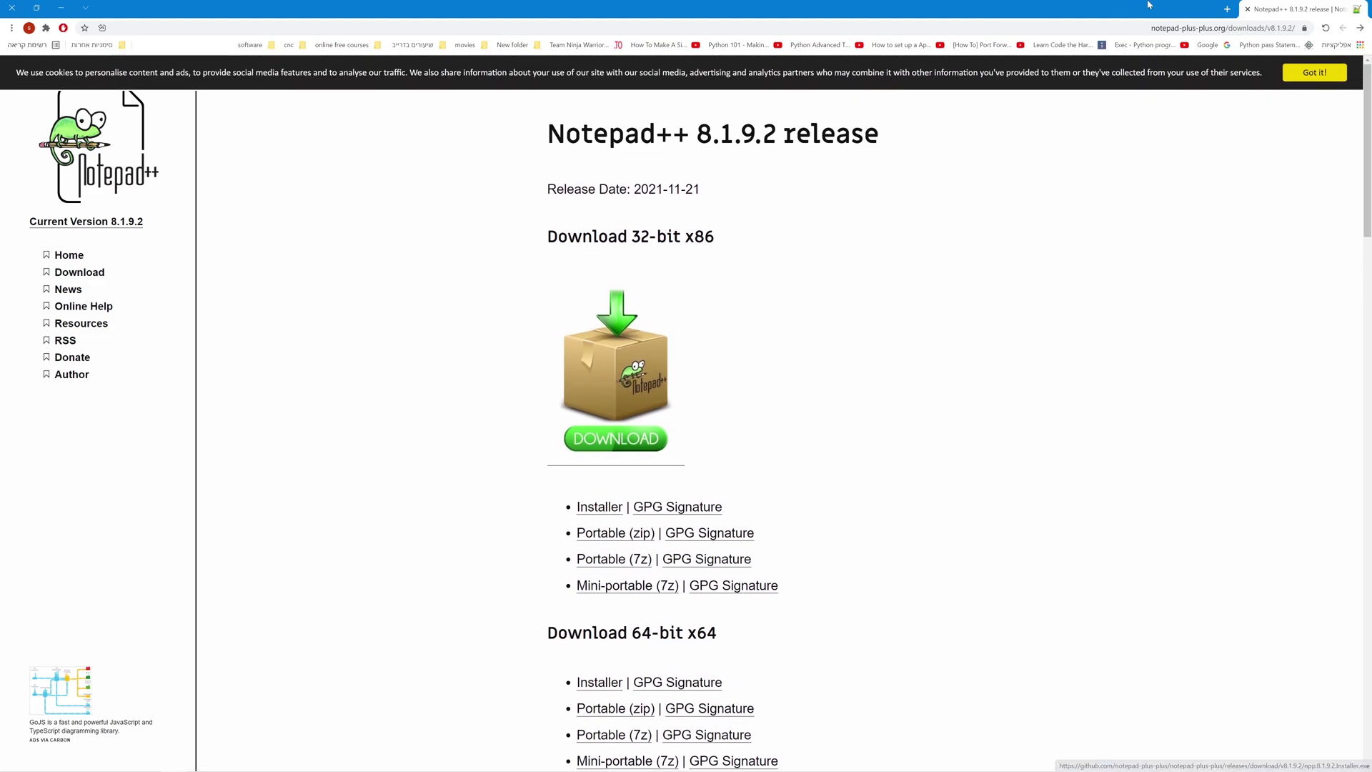
# - Search for xcc mixer in a new browser tab and open the XCC Utilities 1.47 download page on cnc-comm.com
pyautogui.click(1227, 8)
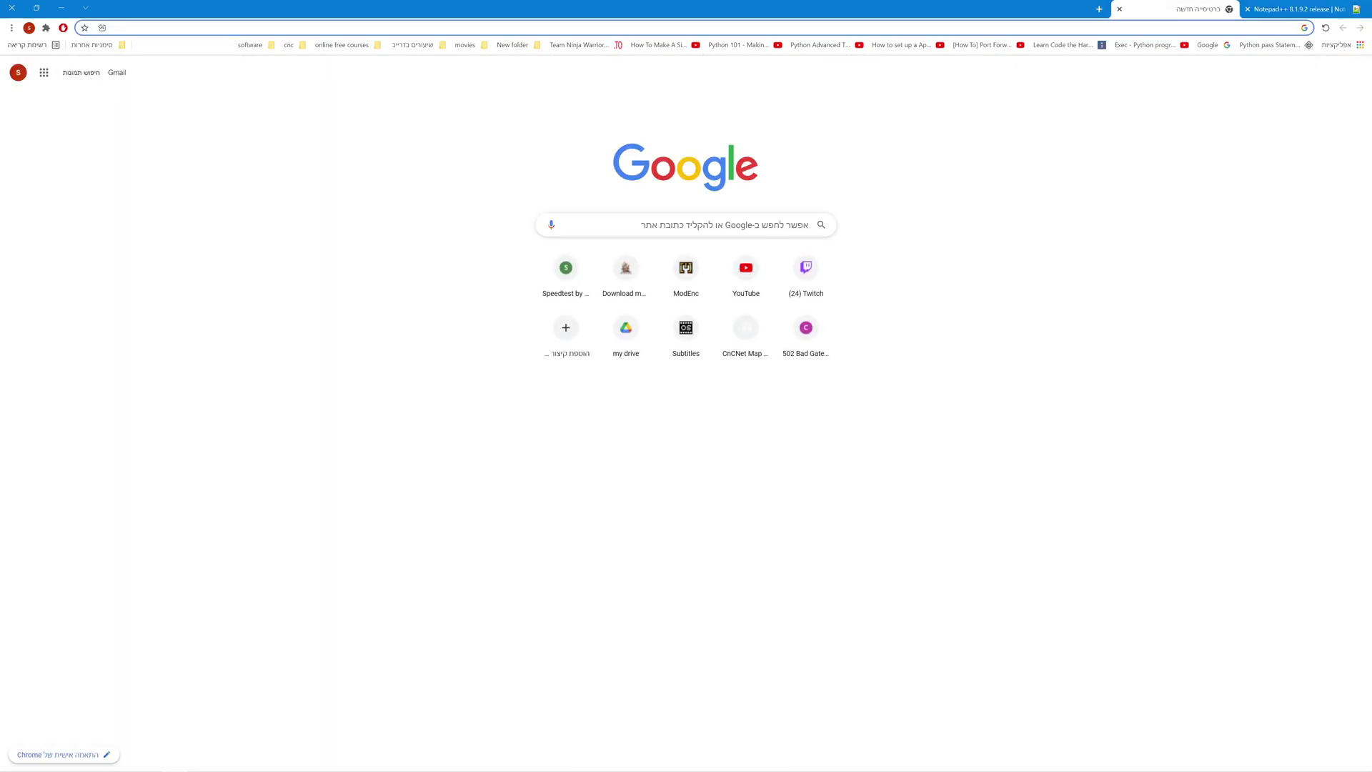
pyautogui.write('x')
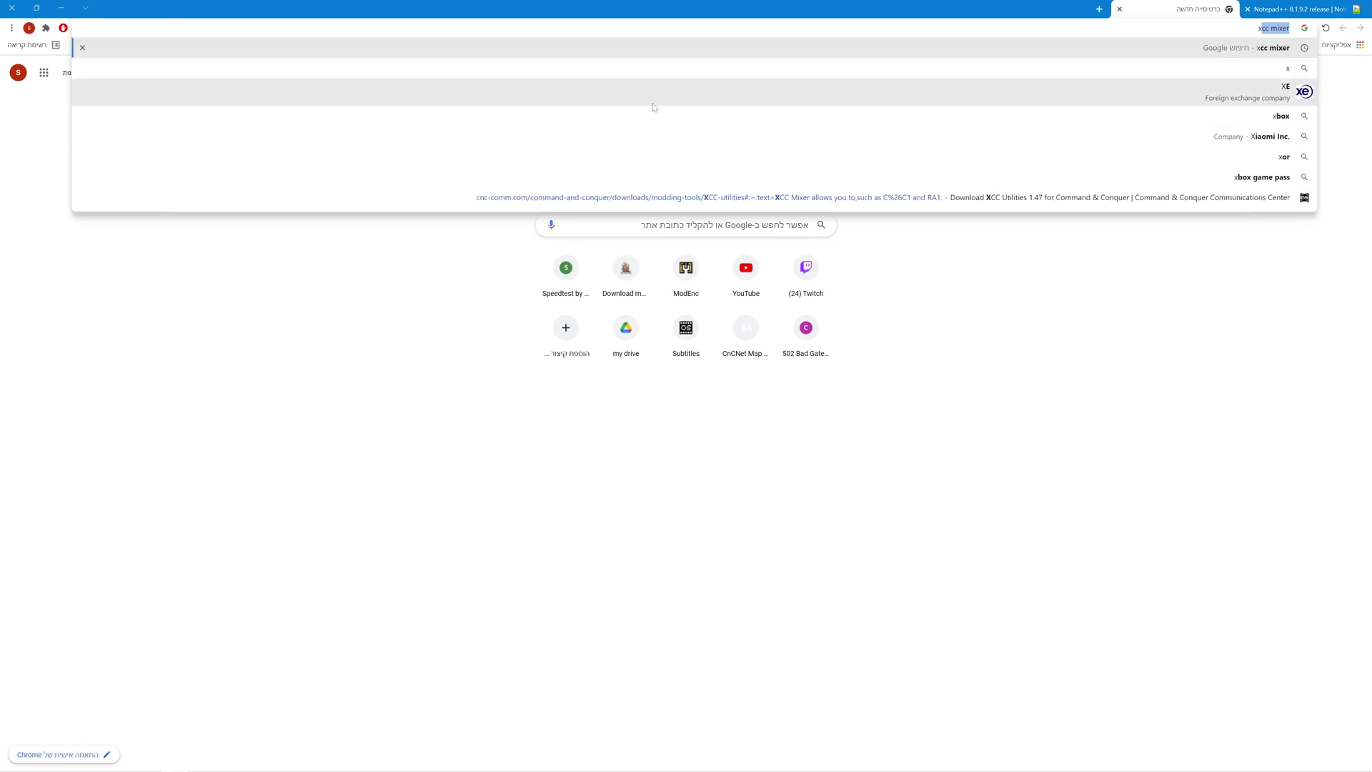
pyautogui.write('cc')
pyautogui.press('Return')
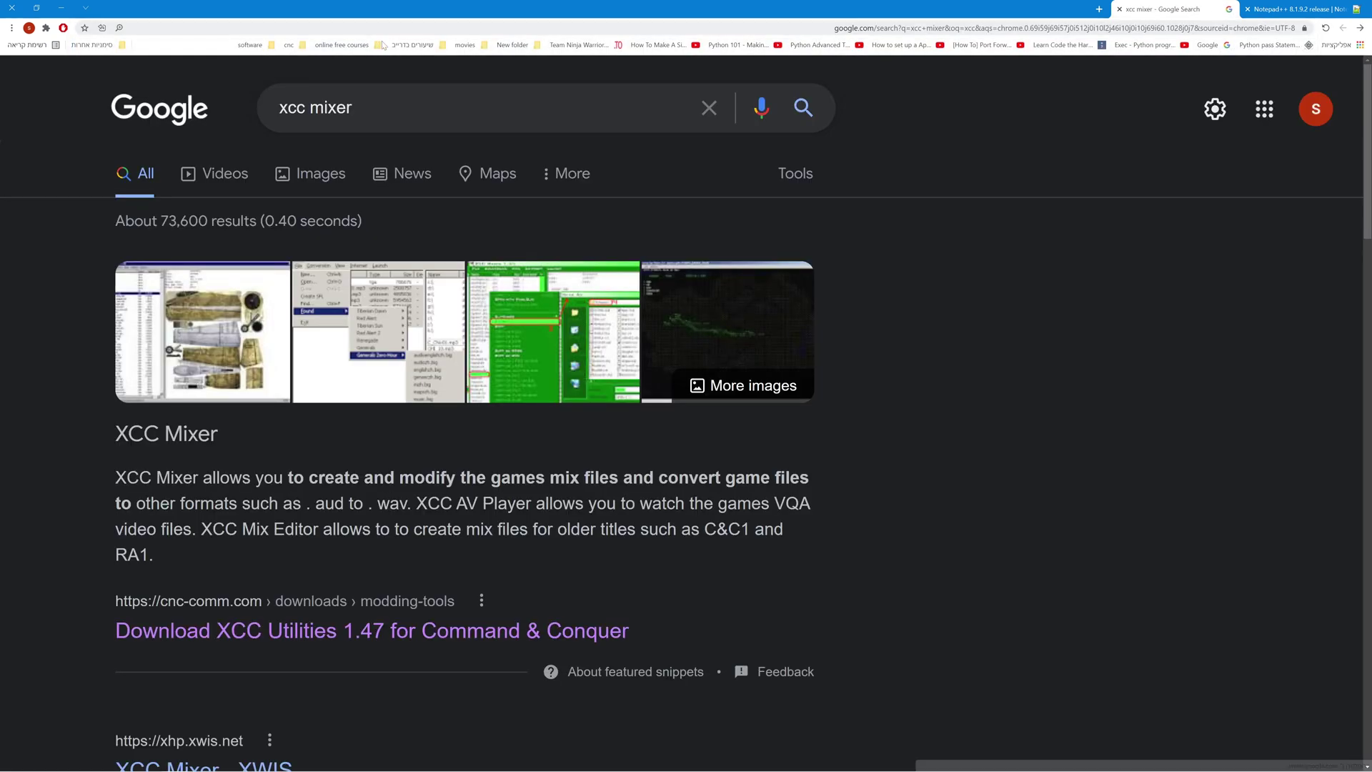
pyautogui.moveTo(355, 109); pyautogui.dragTo(227, 121)
pyautogui.click(240, 136)
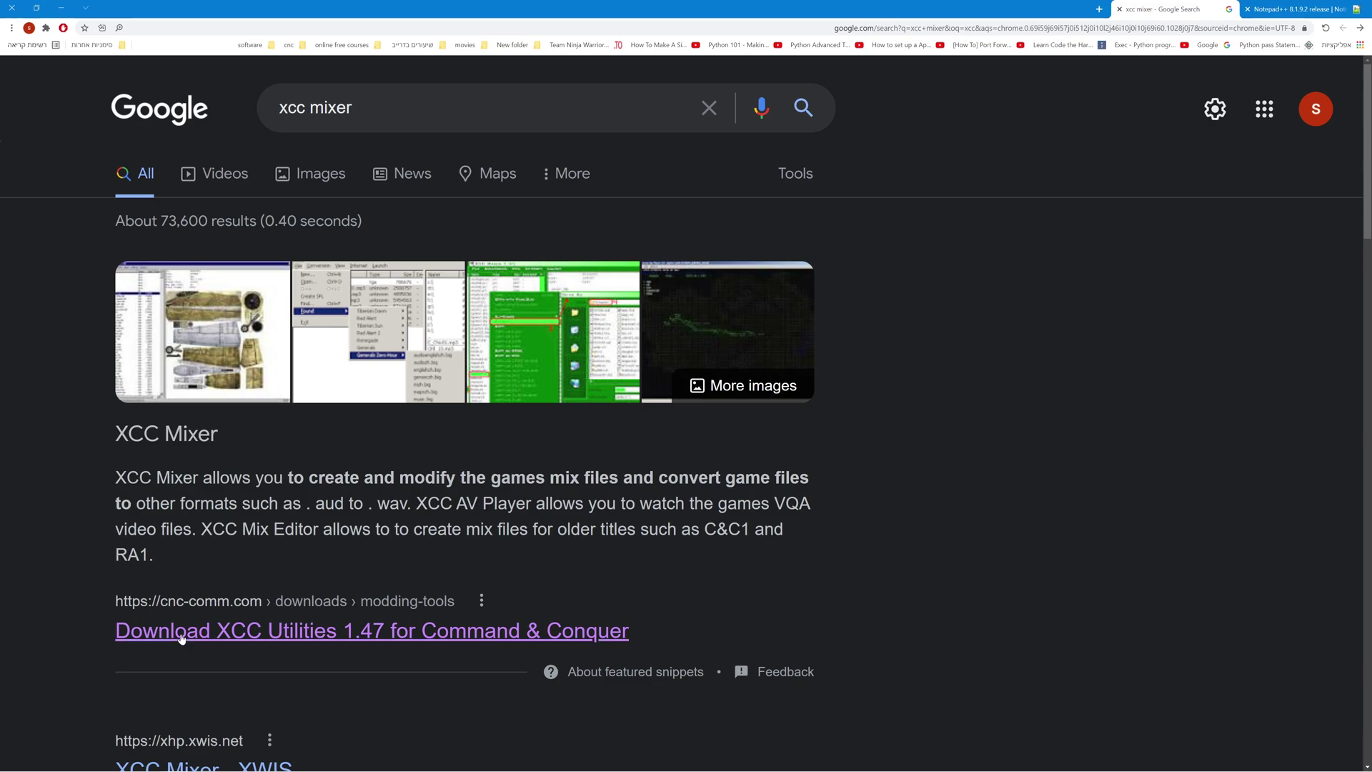
pyautogui.click(329, 632)
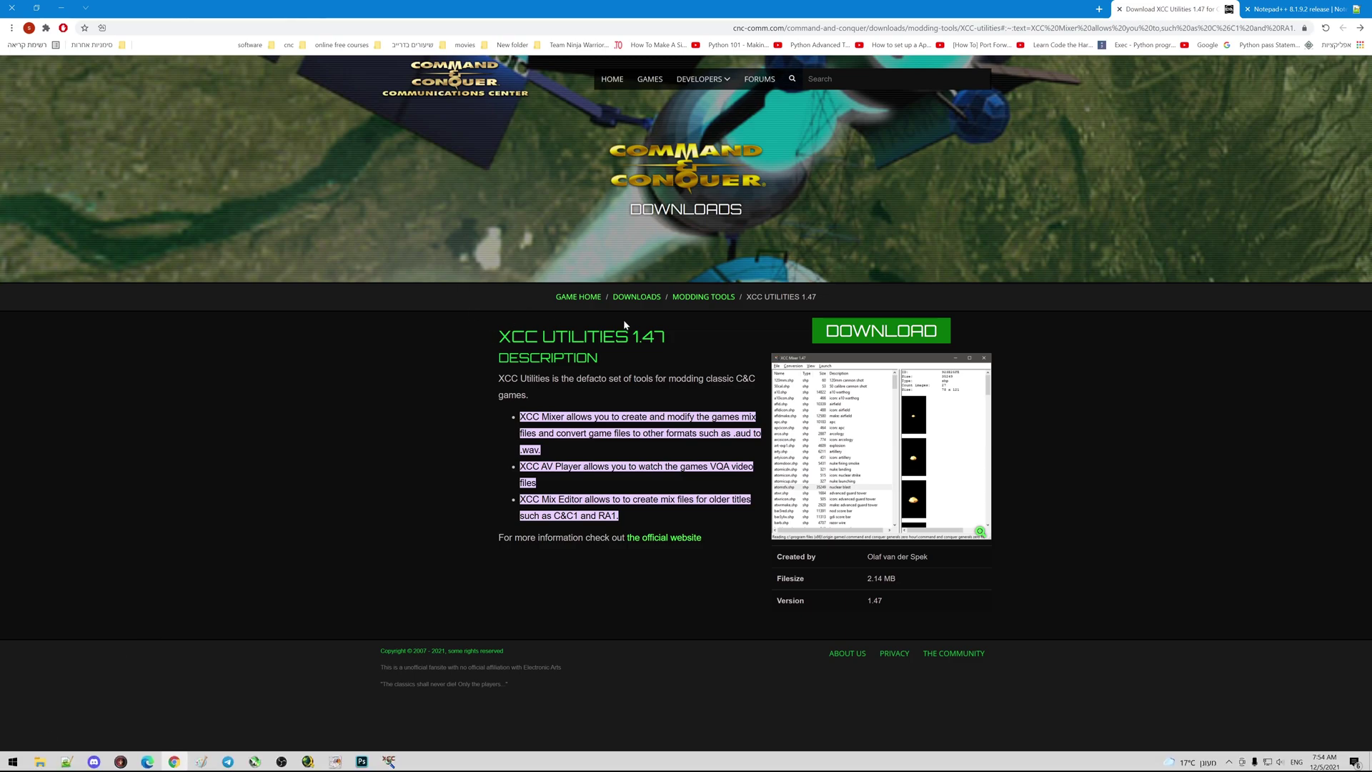
# - Switch to File Explorer, go to C:\Program Files (x86)\XCC\Utilities and launch XCC Mixer.exe
pyautogui.click(40, 761)
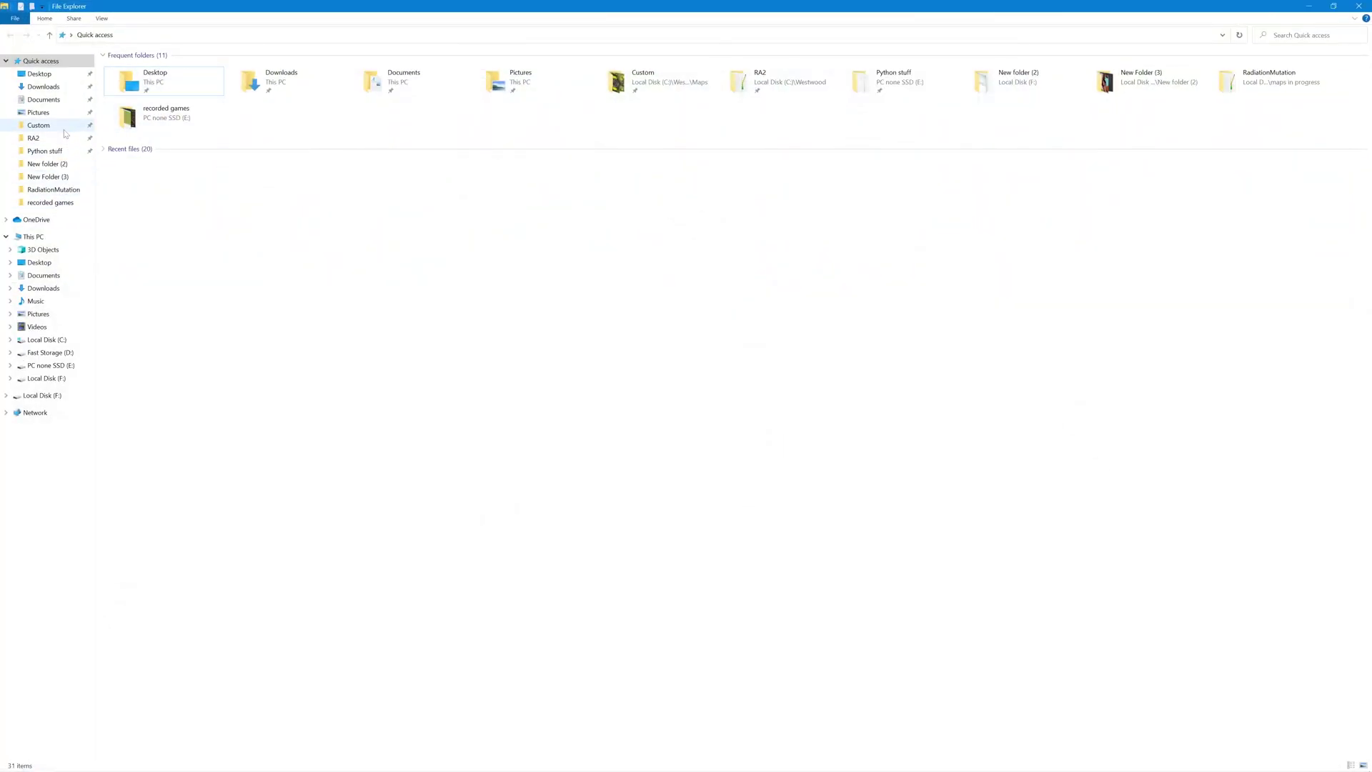
pyautogui.click(46, 339)
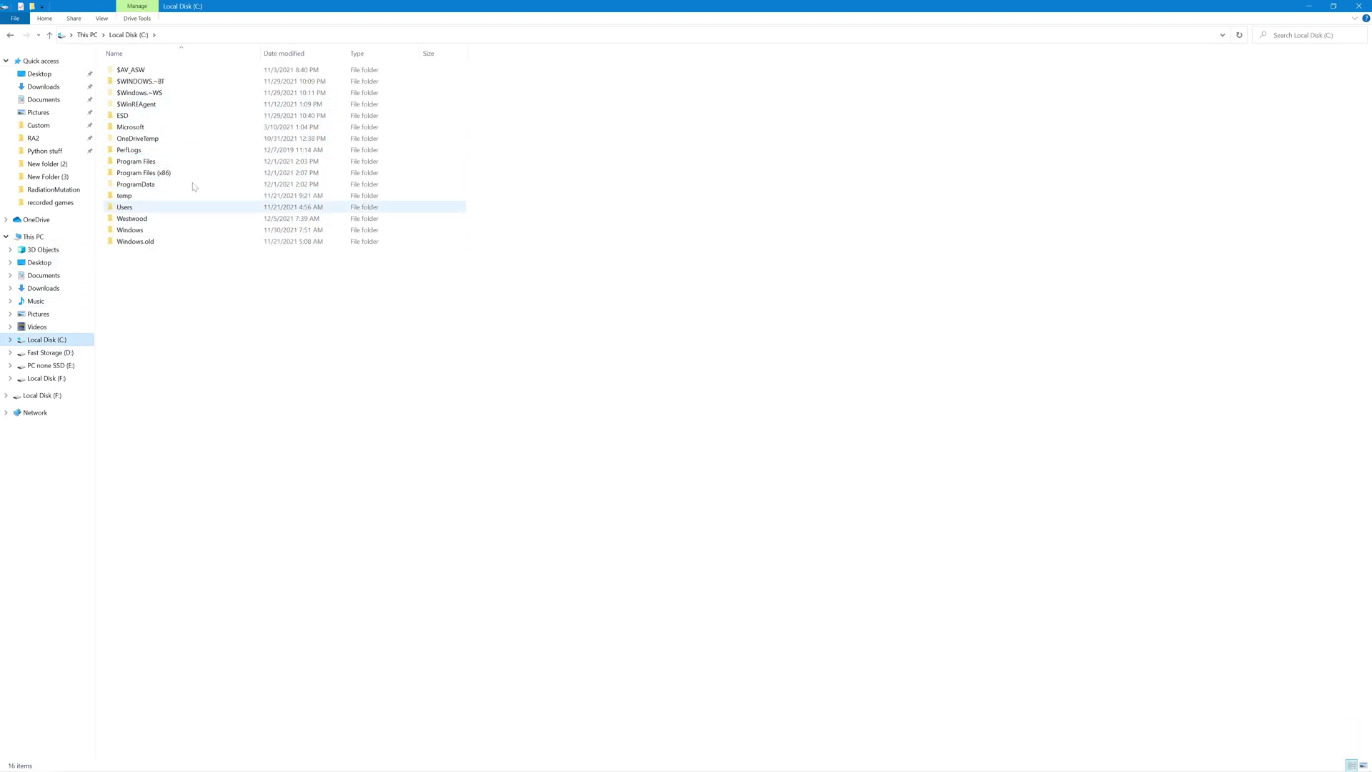
pyautogui.doubleClick(206, 173)
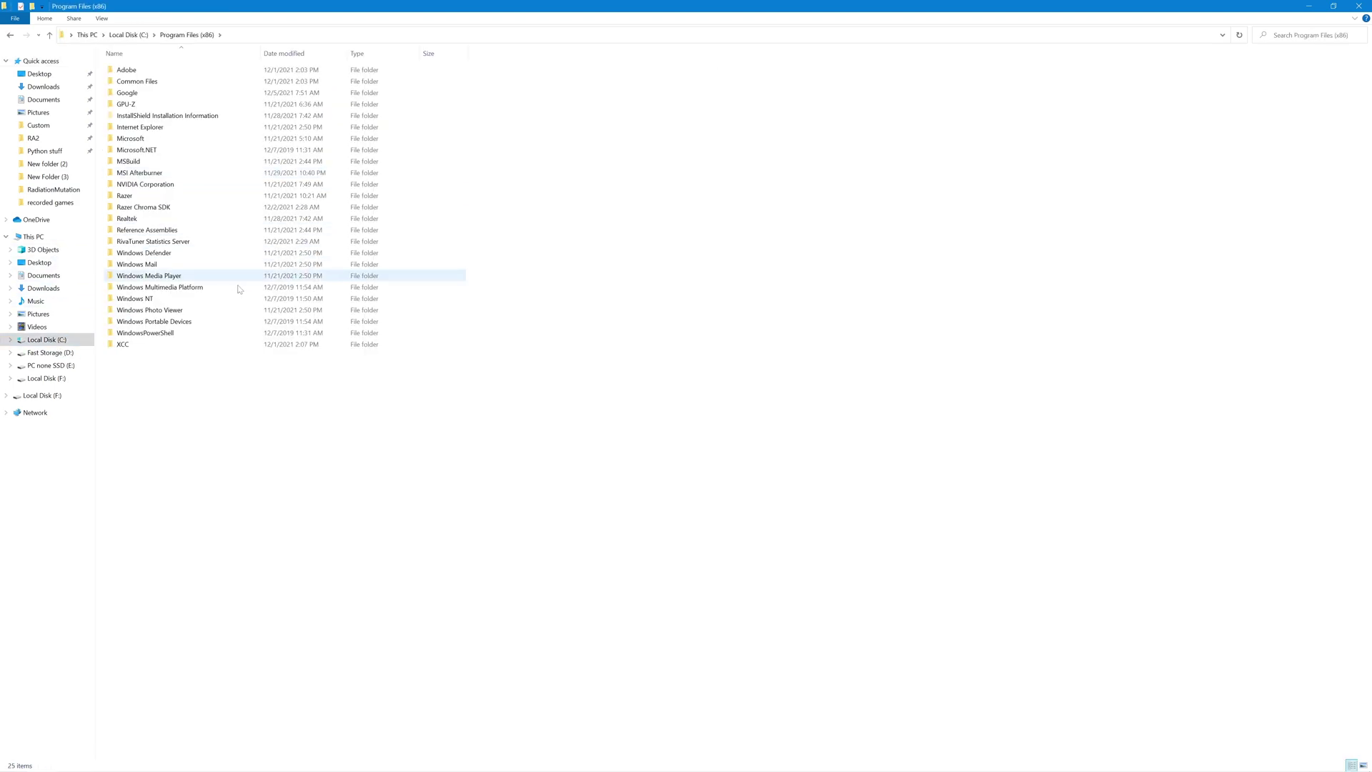
pyautogui.doubleClick(194, 343)
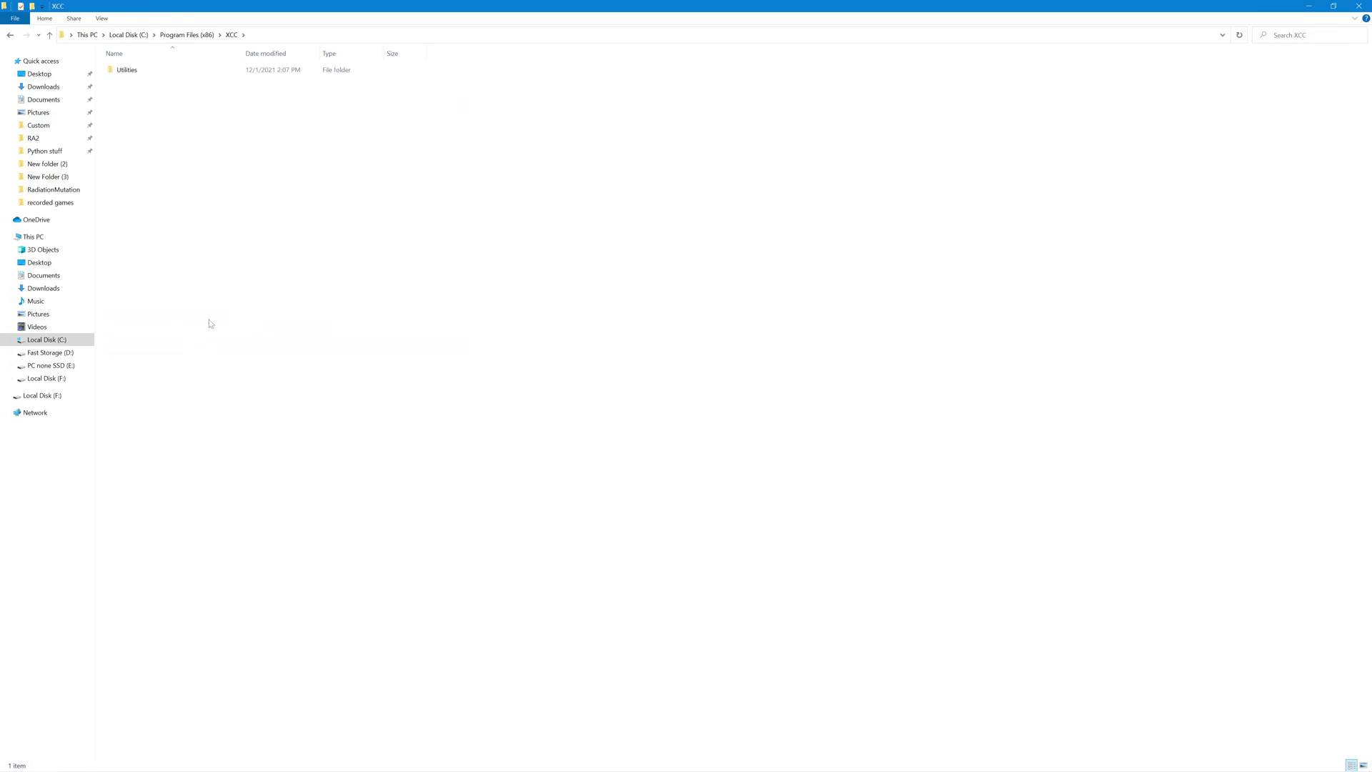
pyautogui.doubleClick(173, 75)
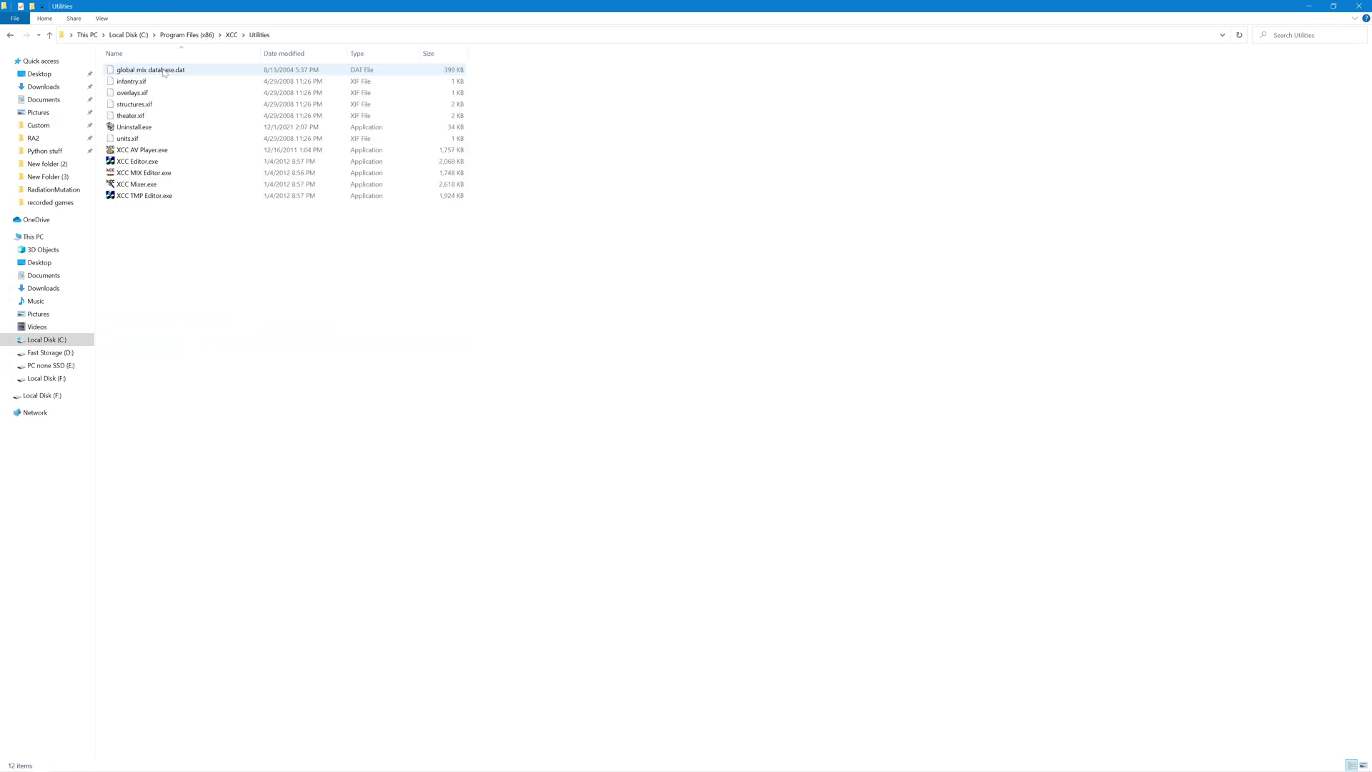
pyautogui.click(152, 187)
pyautogui.moveTo(495, 180); pyautogui.dragTo(184, 189)
pyautogui.doubleClick(184, 189)
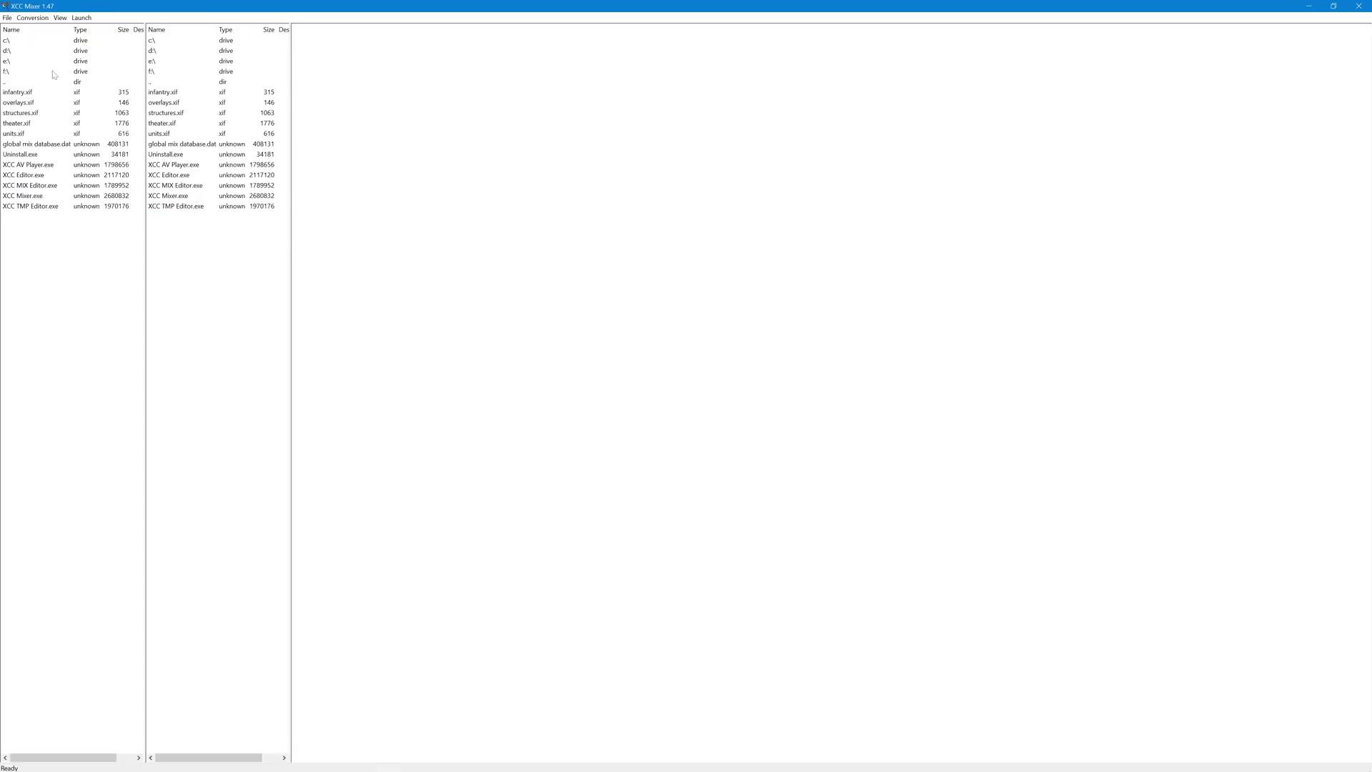
# - Browse from the C: drive into the Westwood folder and open its RA2 game folder
pyautogui.doubleClick(14, 43)
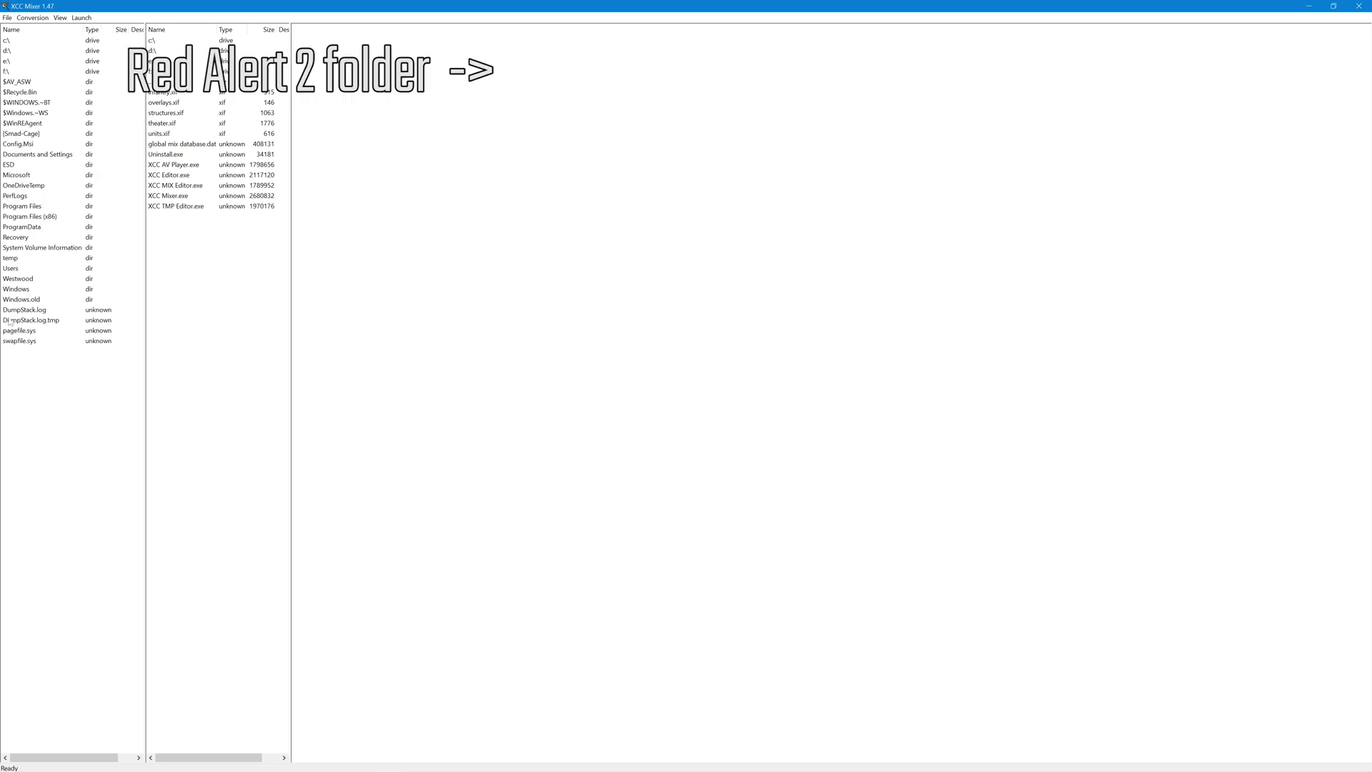
pyautogui.doubleClick(40, 278)
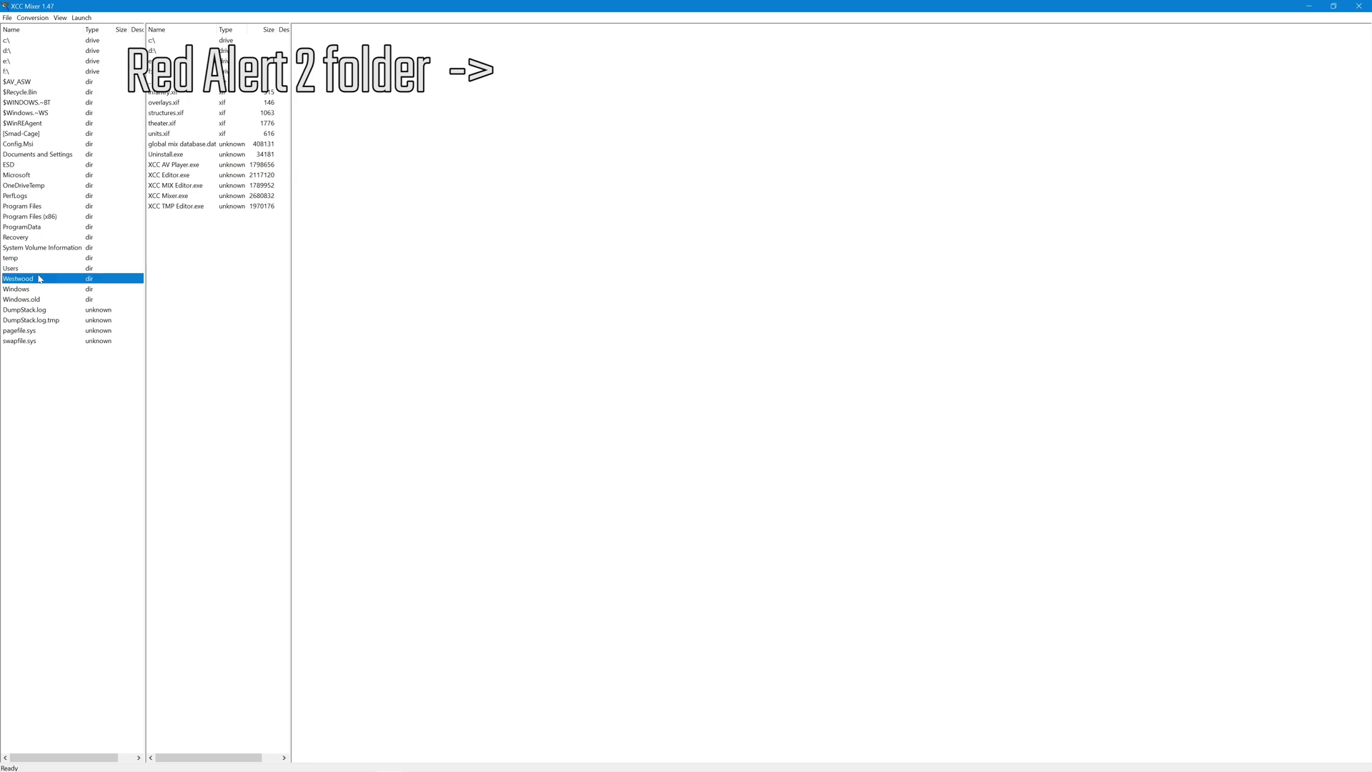
pyautogui.doubleClick(48, 94)
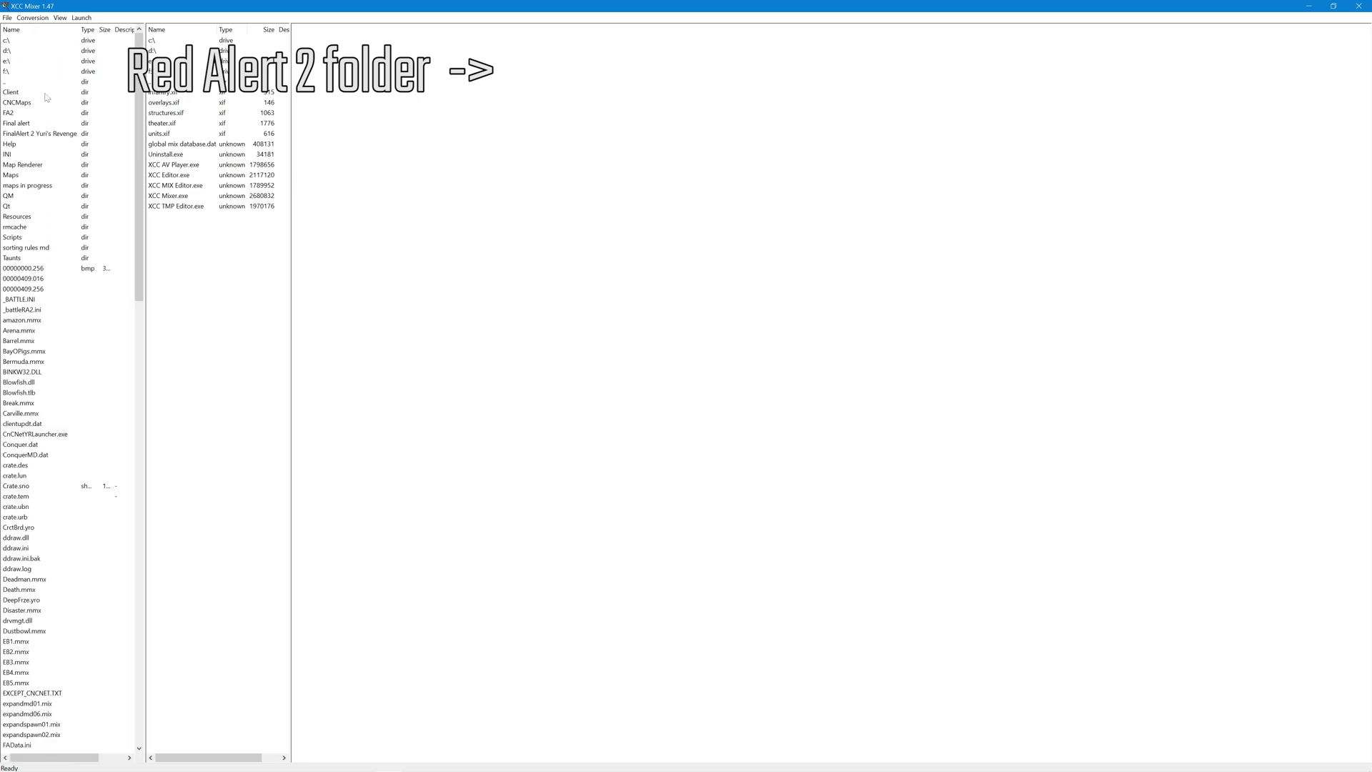
# - Find the Yuri's Revenge archive ra2md.mix in the RA2 folder and open it
pyautogui.click(49, 289)
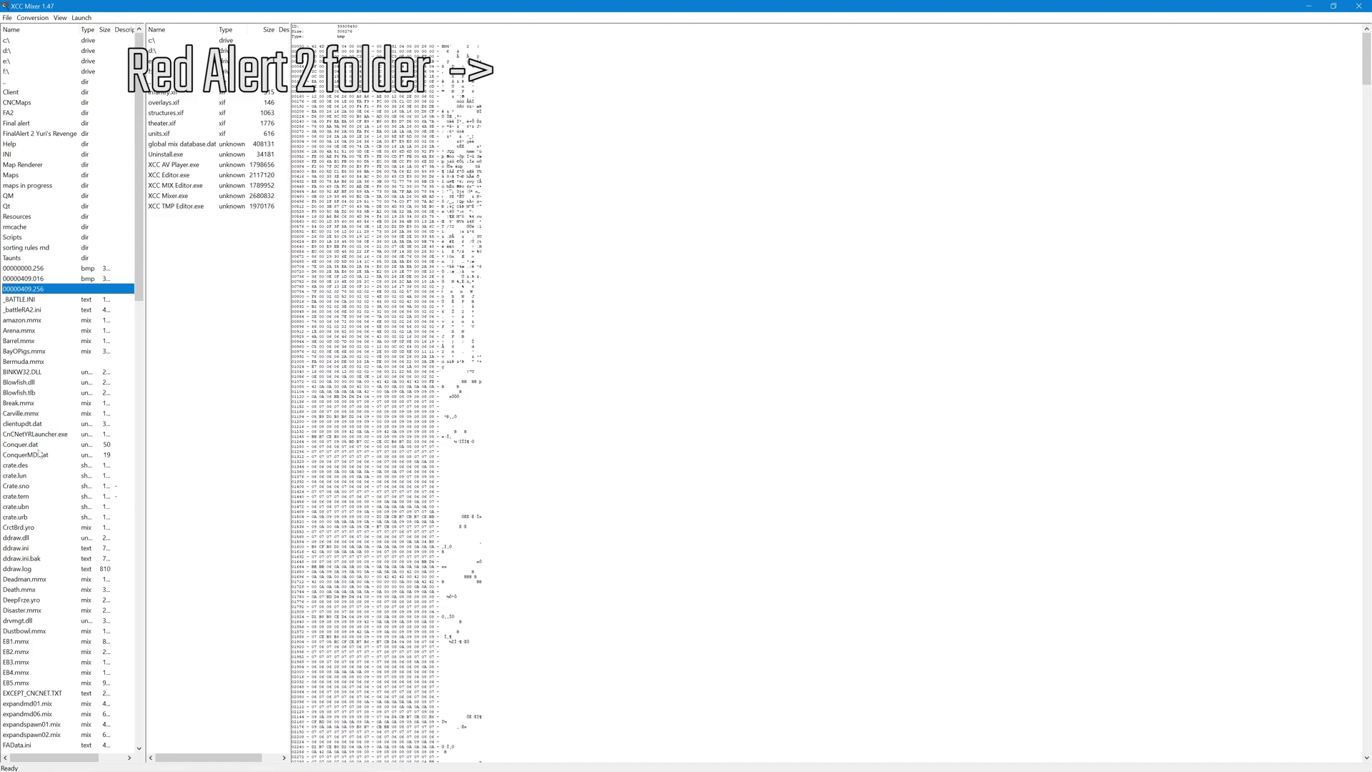
pyautogui.press('r')
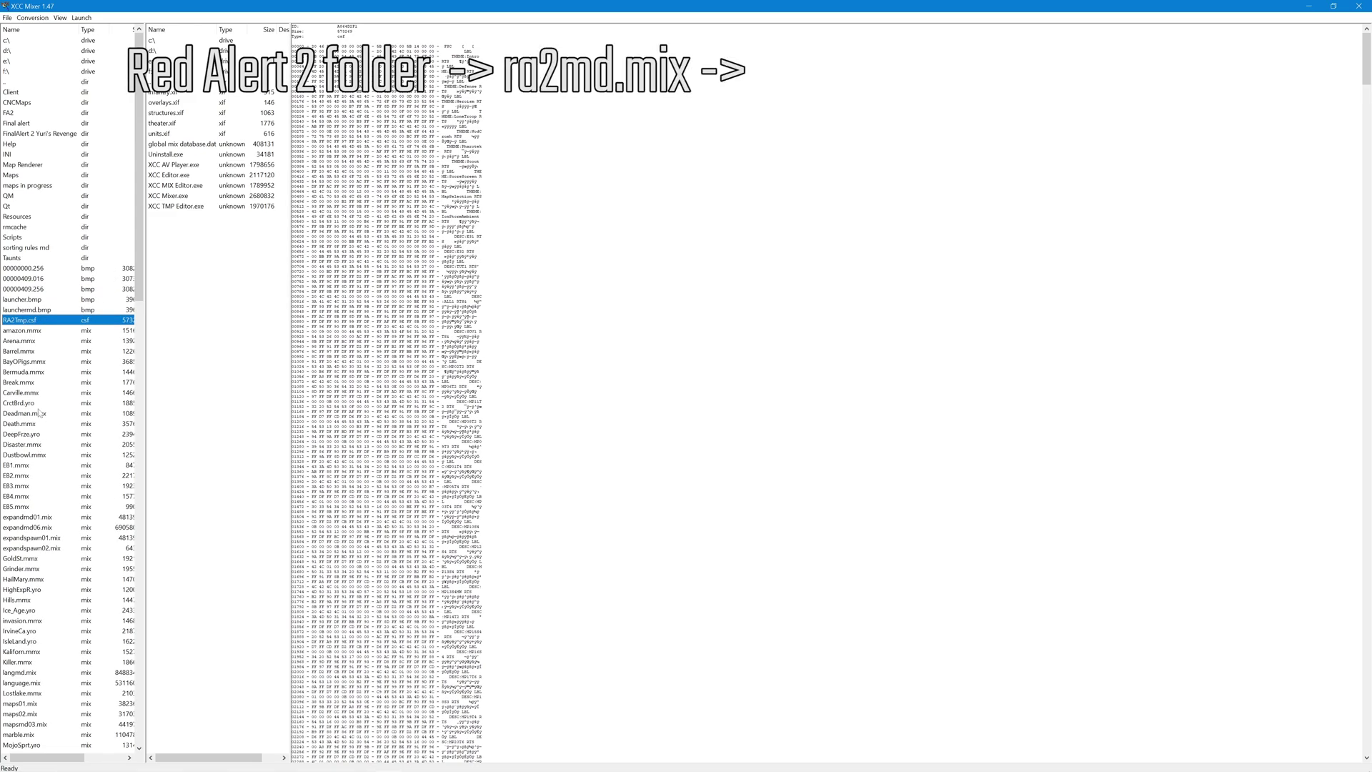
pyautogui.press('r')
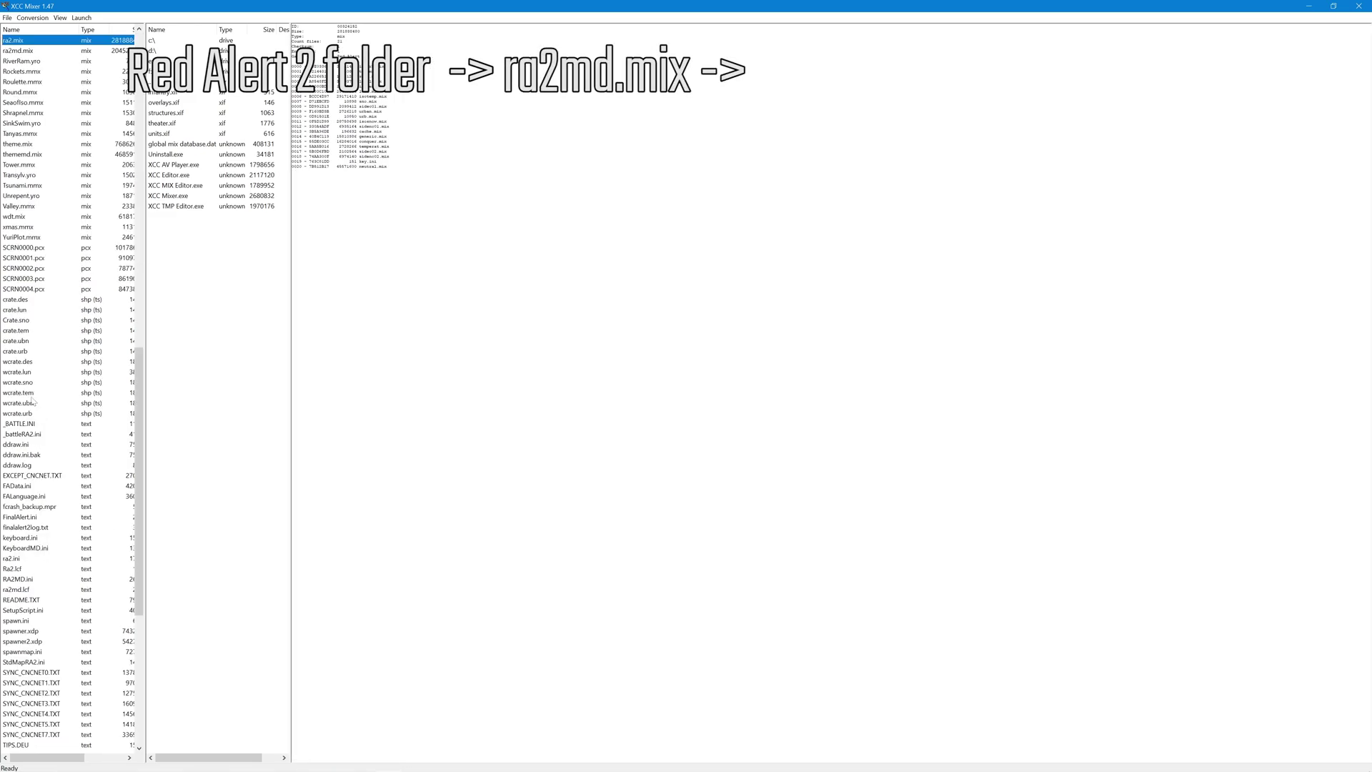
pyautogui.click(57, 52)
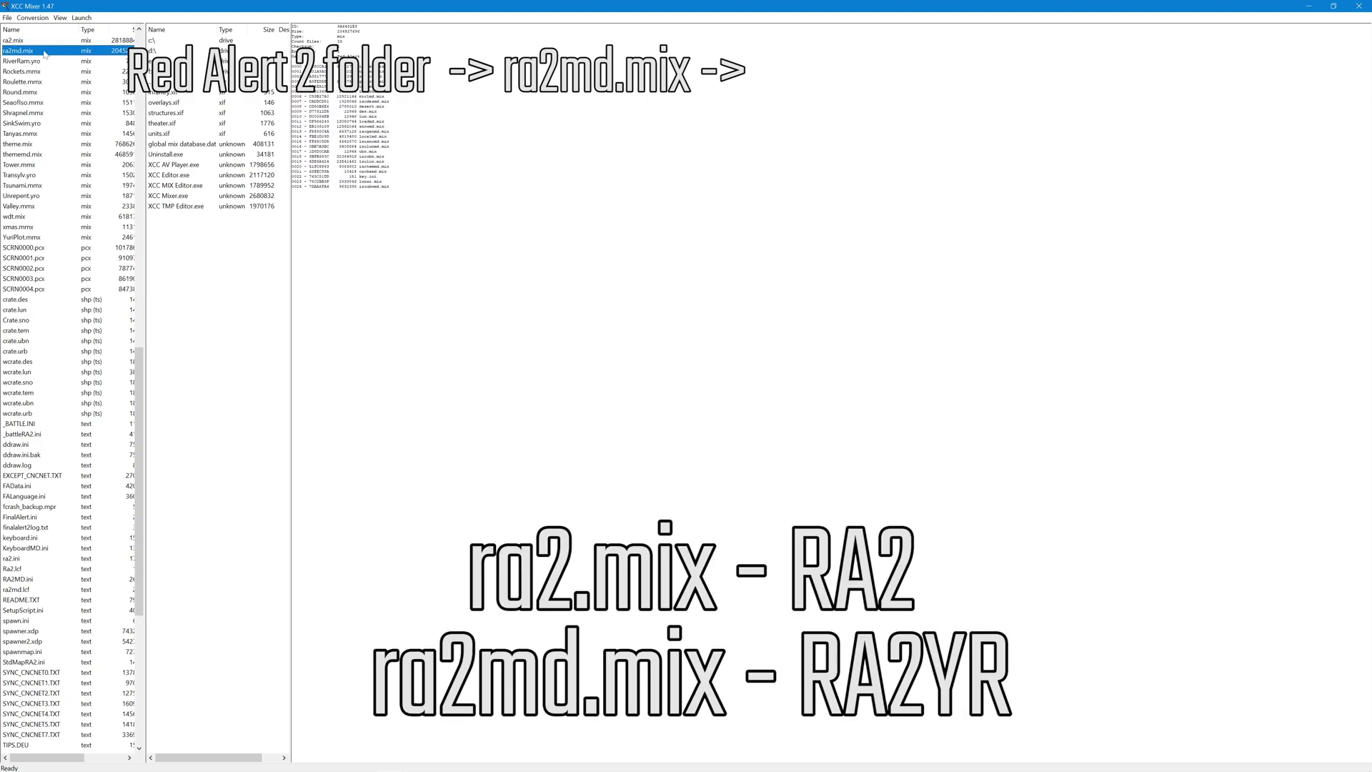
pyautogui.doubleClick(45, 53)
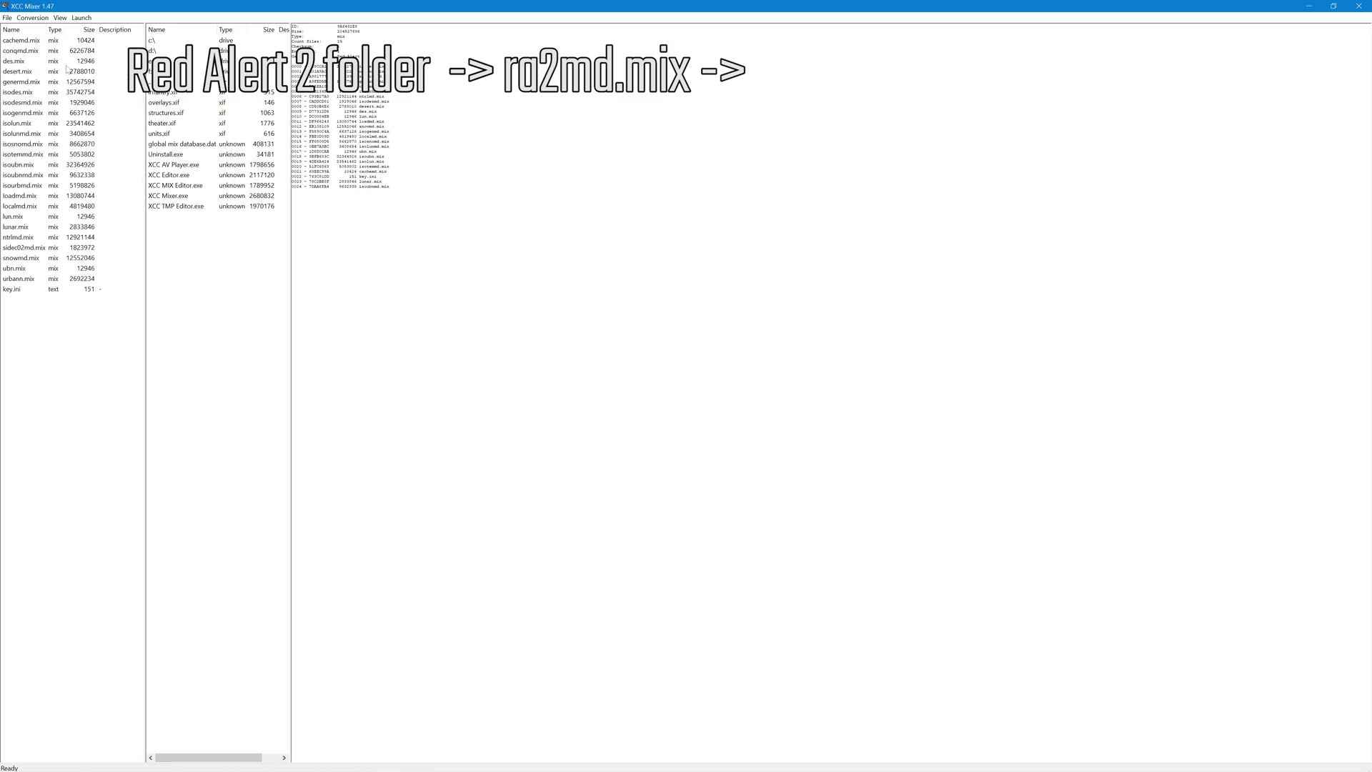
# - Locate localmd.mix among the contents of ra2md.mix and open it
pyautogui.click(66, 65)
pyautogui.press('l')
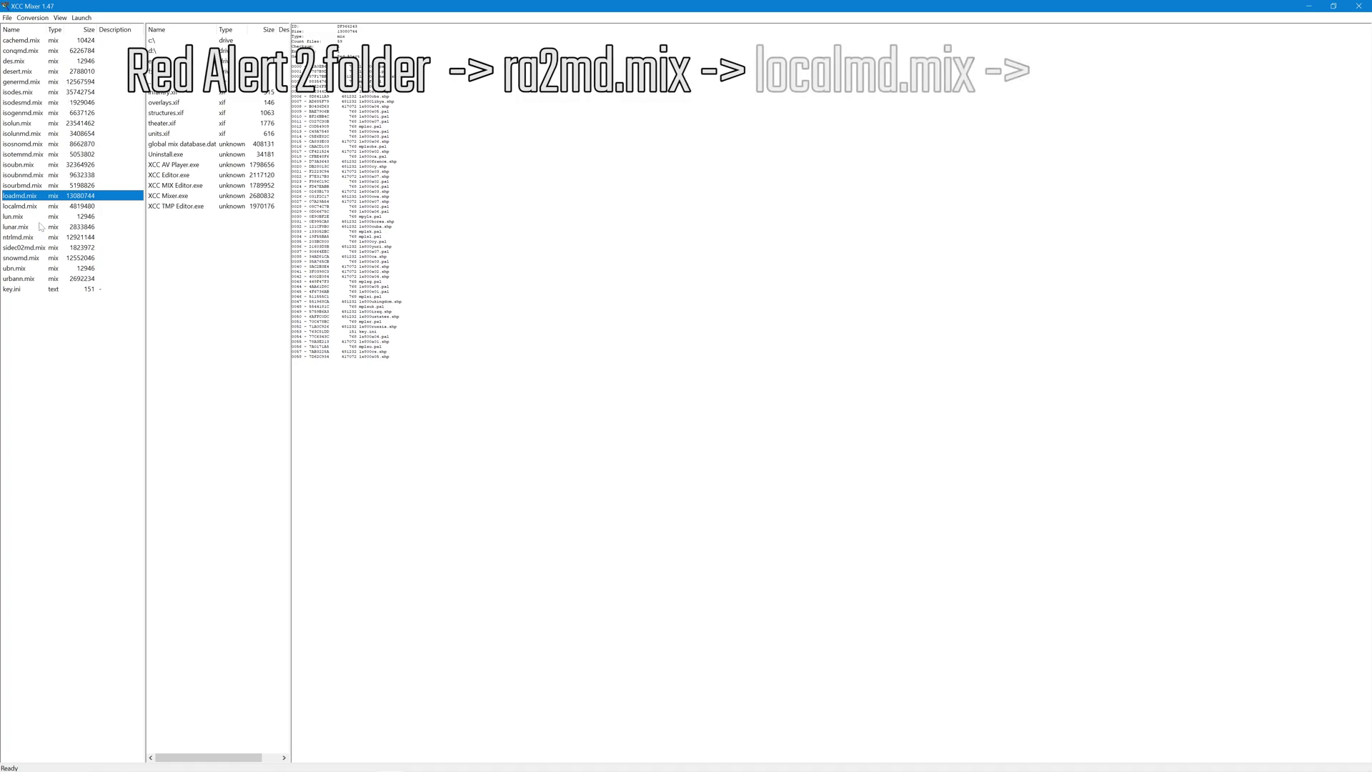
pyautogui.click(27, 207)
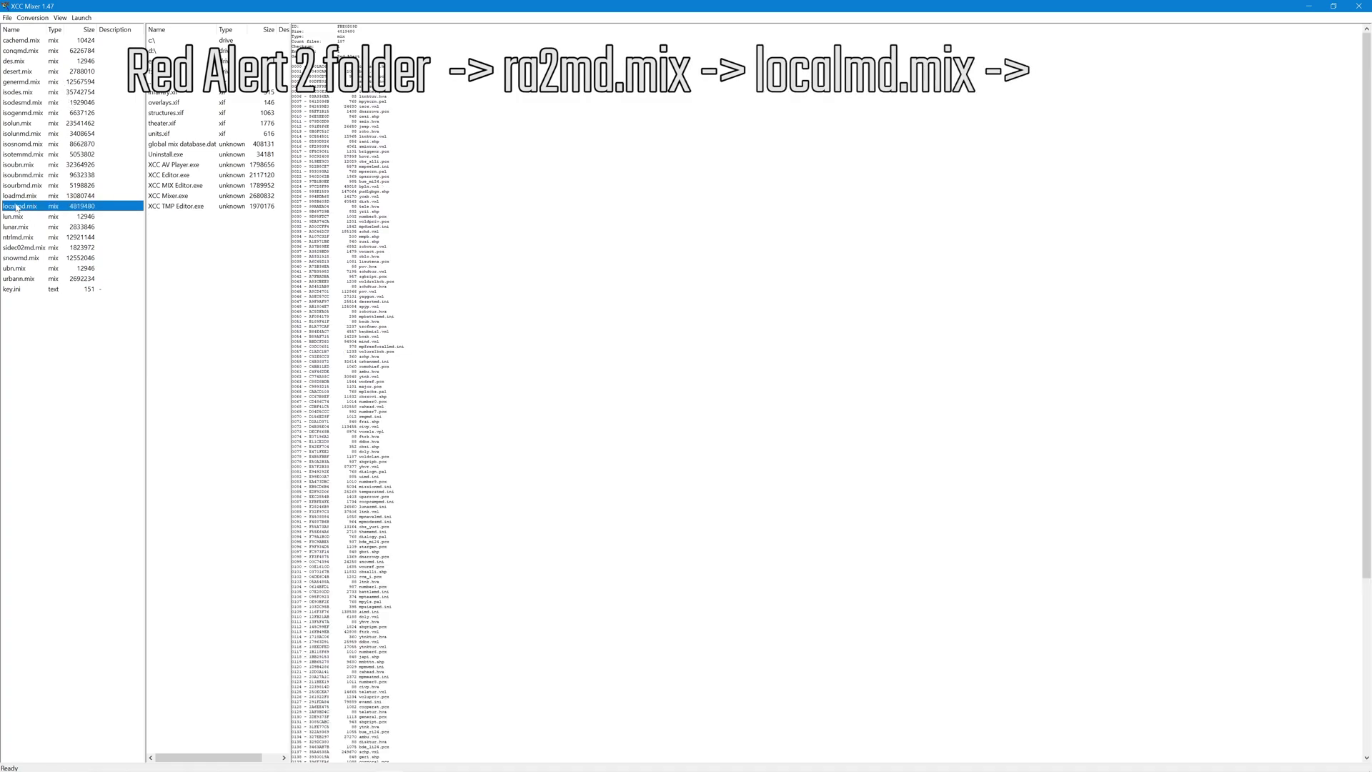
pyautogui.doubleClick(26, 207)
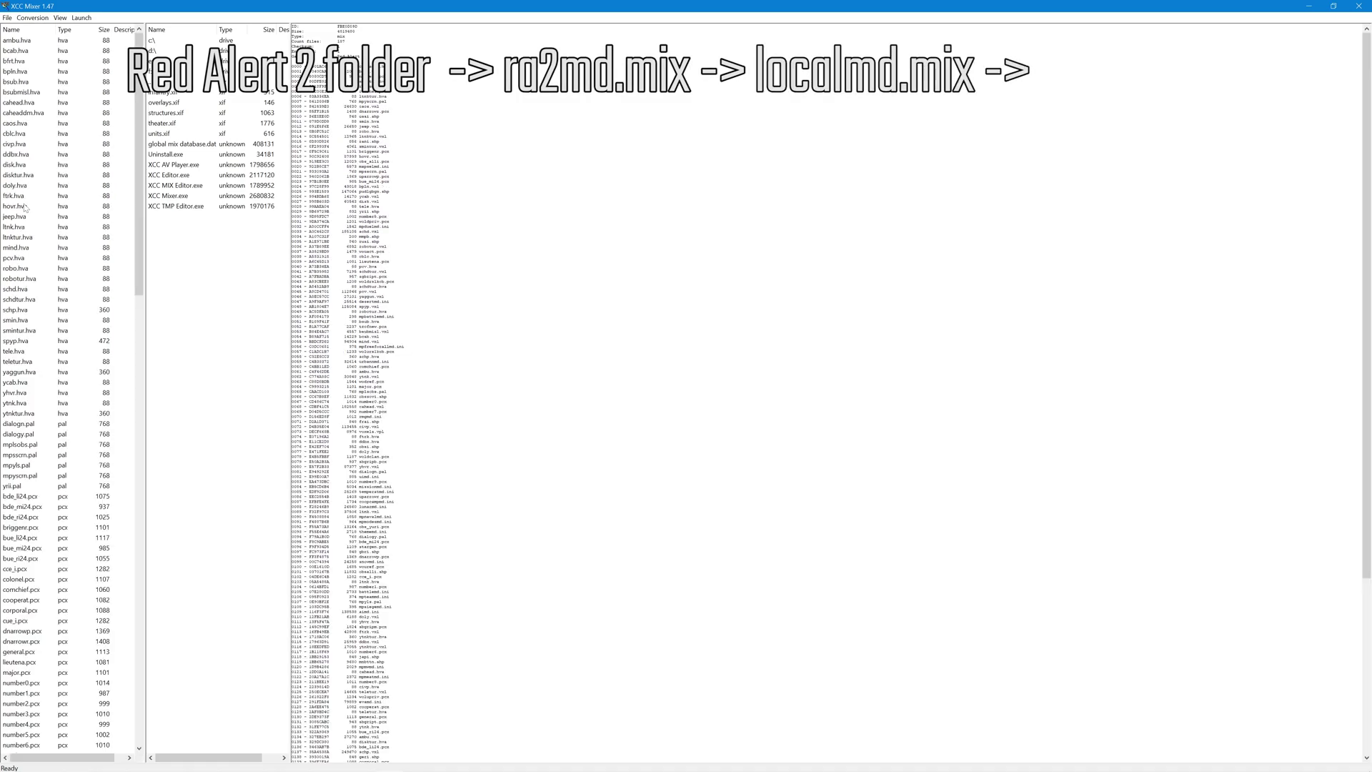
# - Find rulesmd.ini among the contents of localmd.mix and select it
pyautogui.click(62, 168)
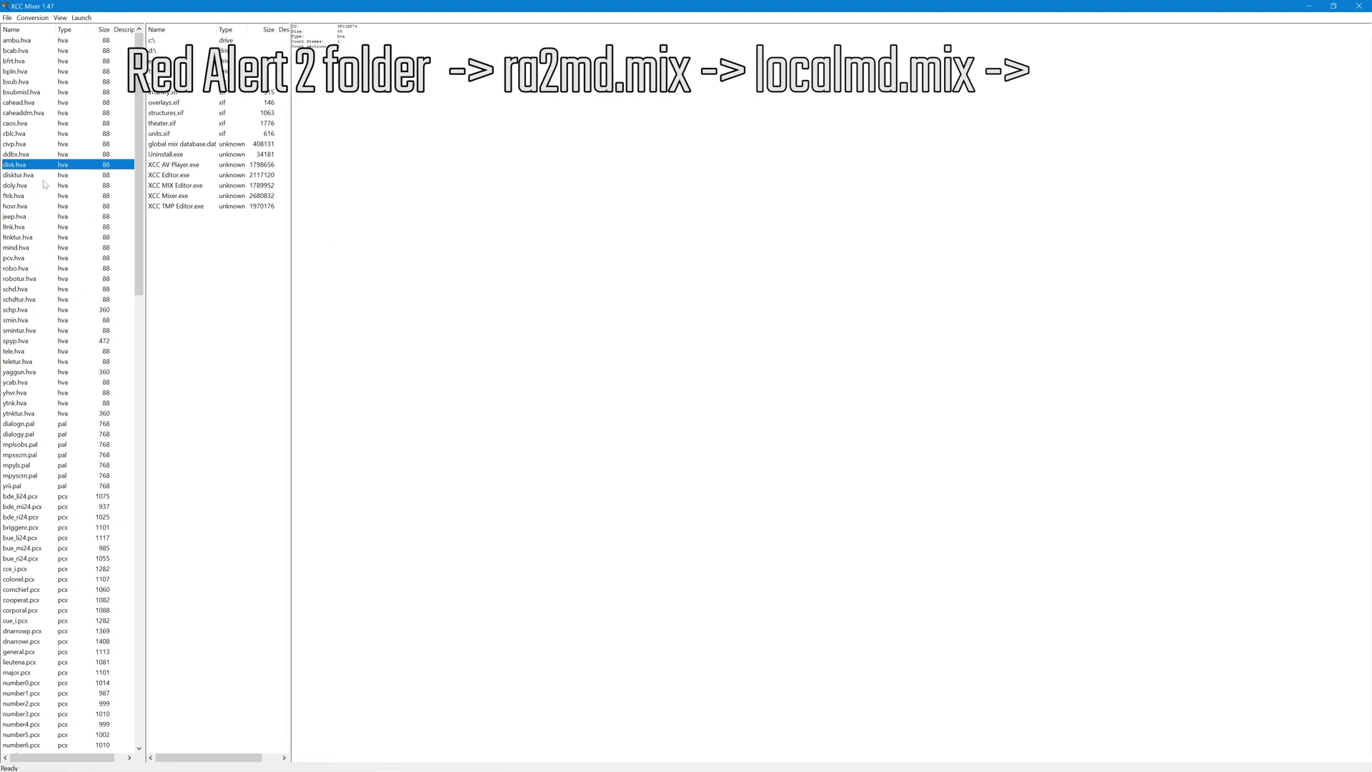
pyautogui.press('r')
pyautogui.press('r')
pyautogui.press('r')
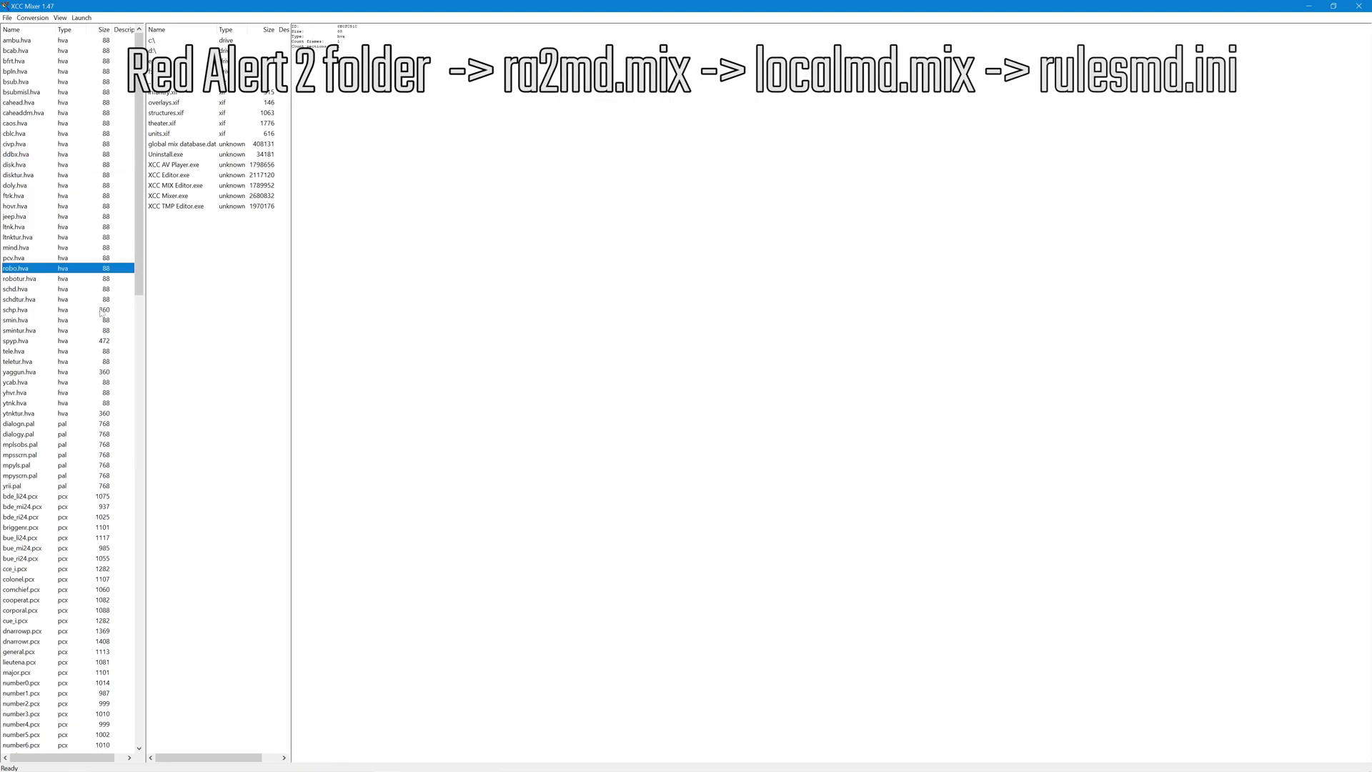
pyautogui.press('r')
pyautogui.press('r')
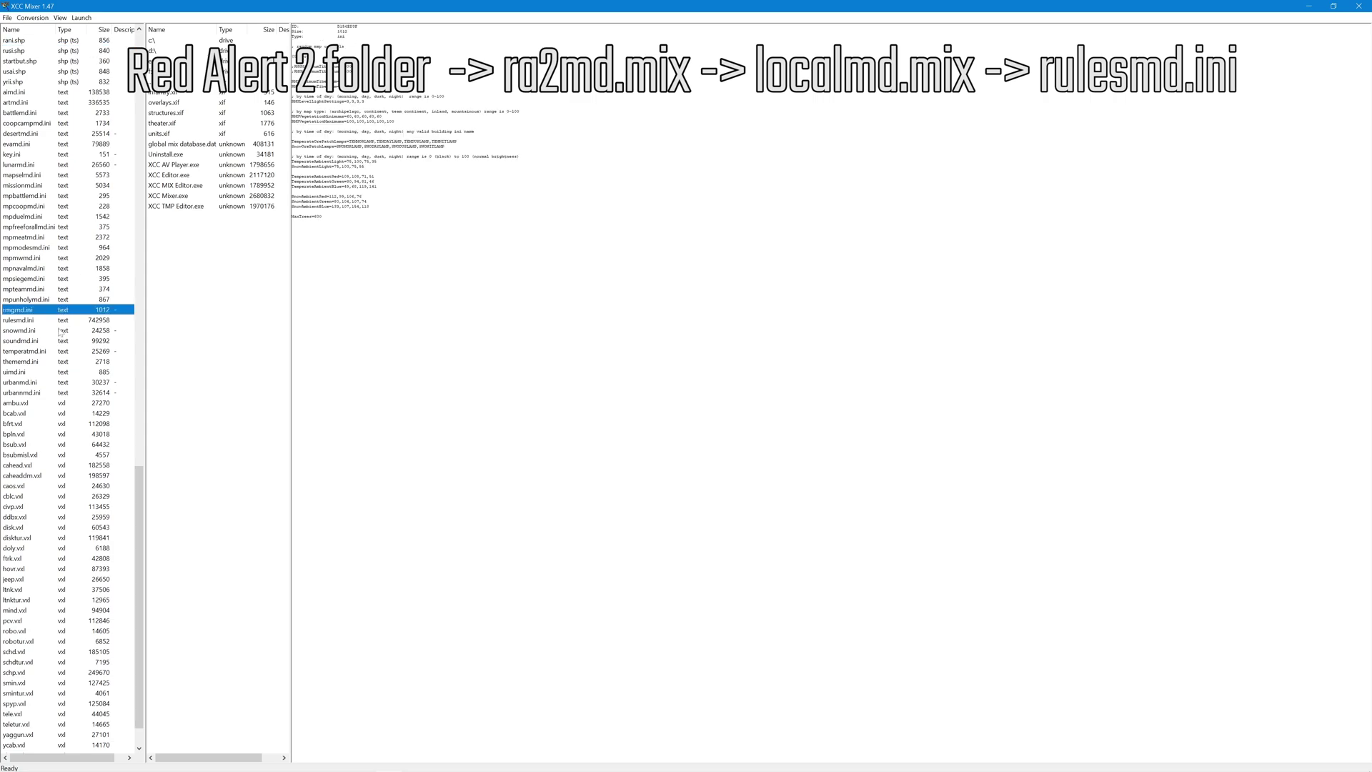
pyautogui.press('r')
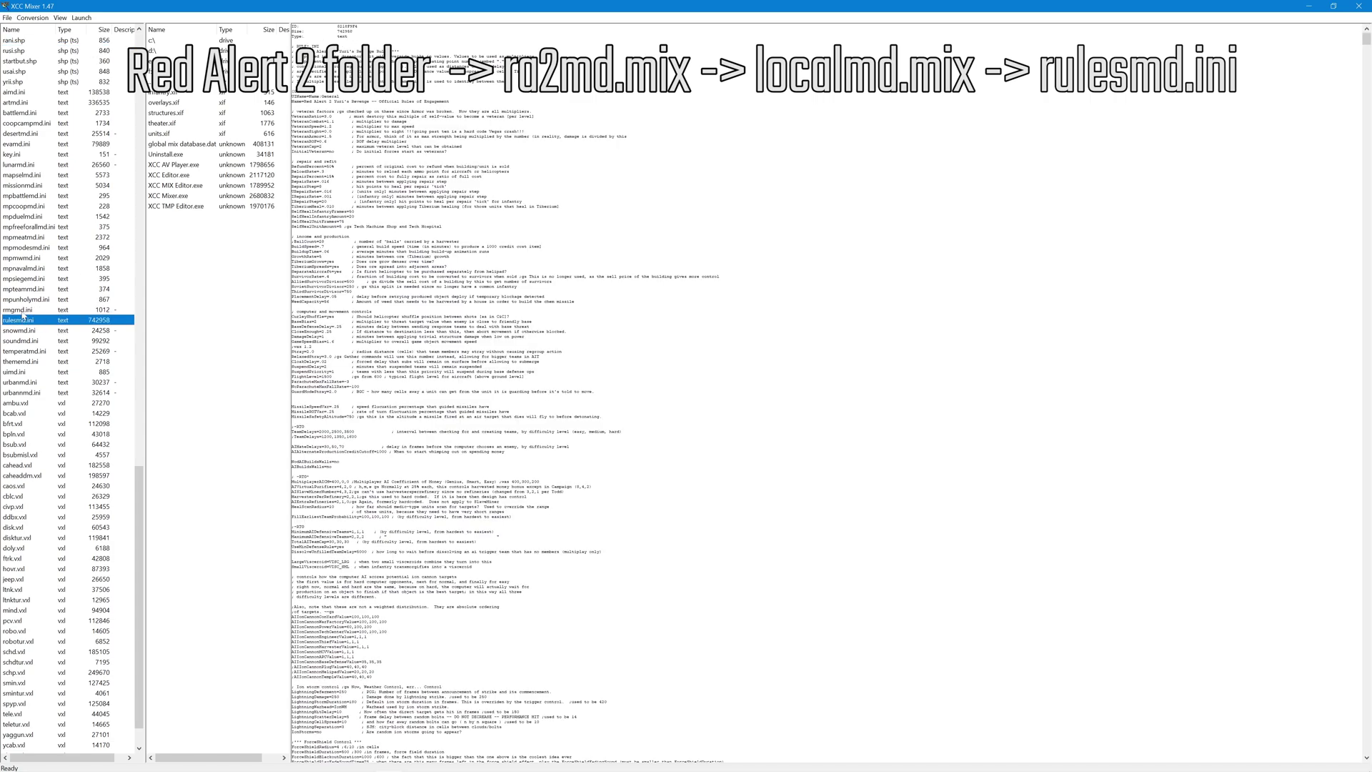
# - Try to extract rulesmd.ini into C:\Westwood, declining to replace the existing copy and cancelling the save
pyautogui.rightClick(35, 324)
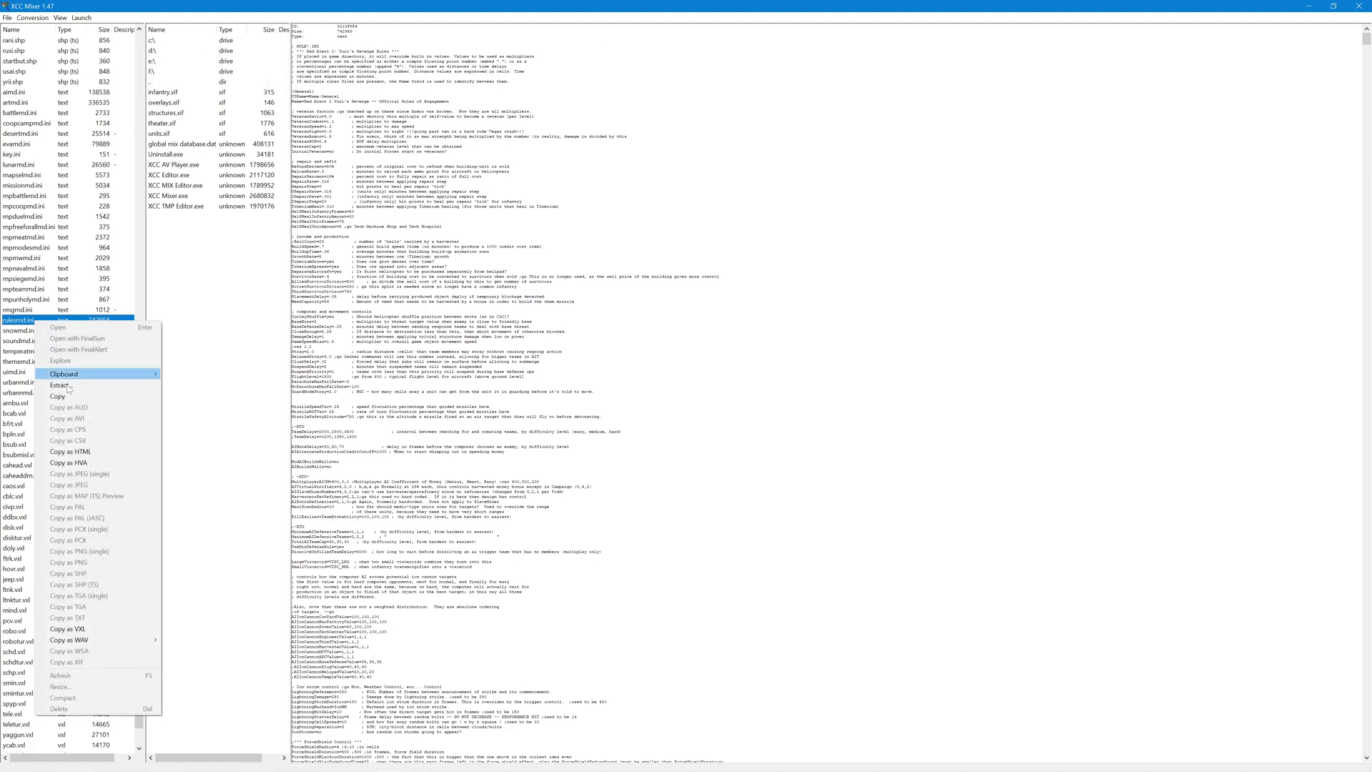
pyautogui.click(90, 387)
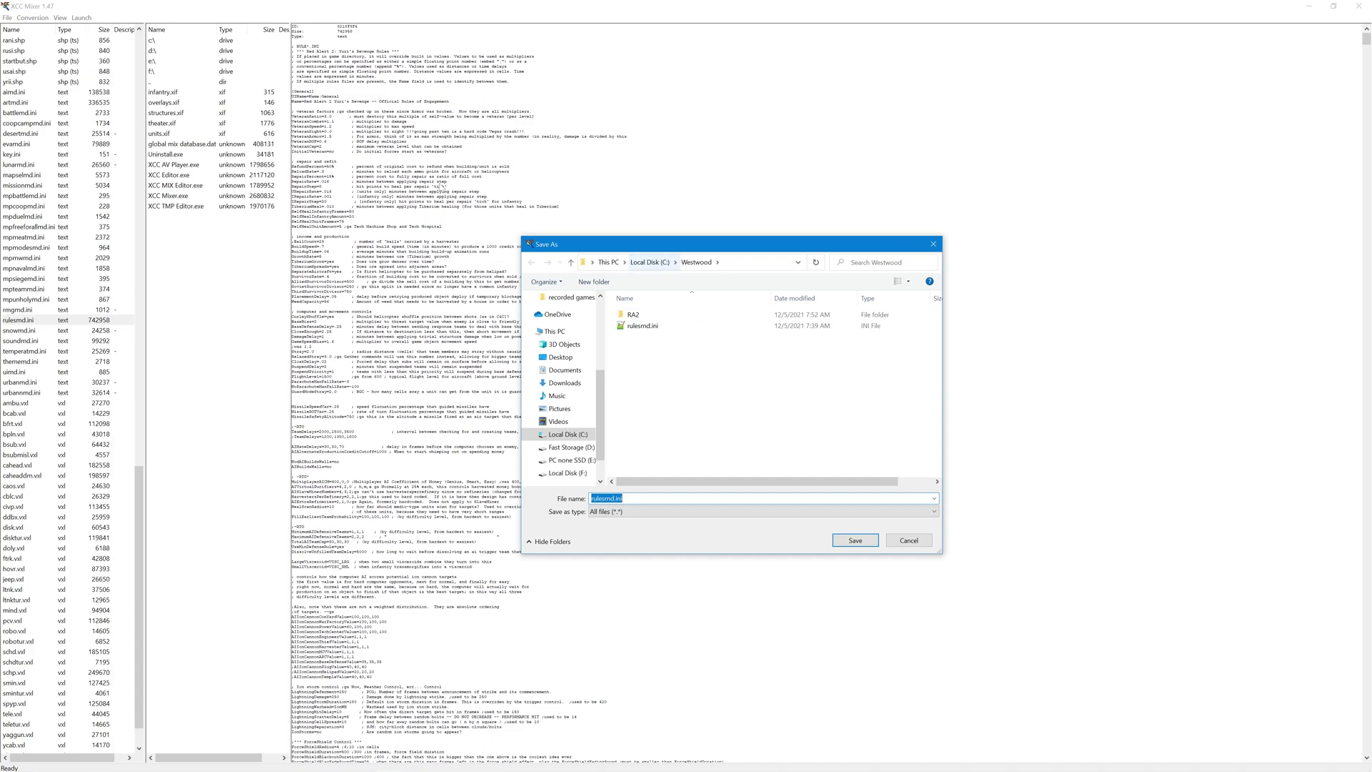
pyautogui.click(677, 394)
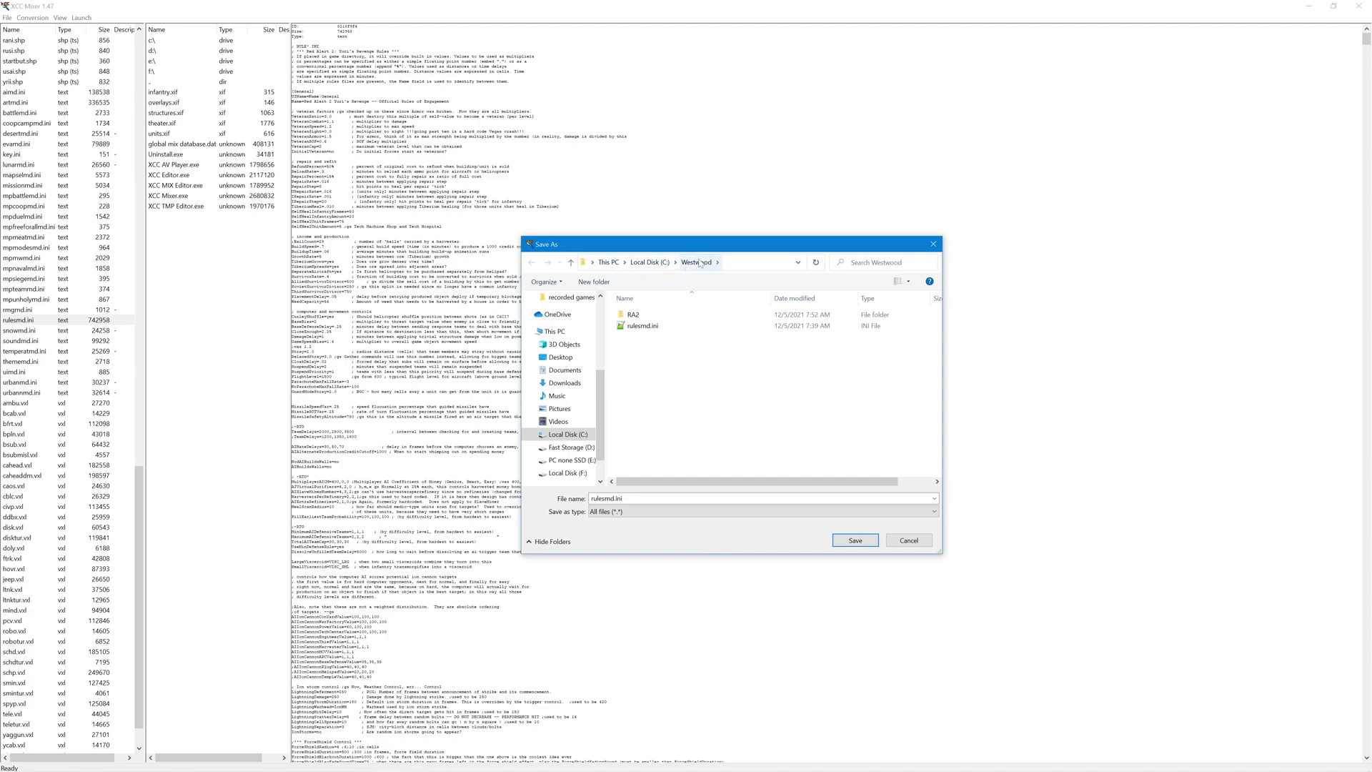
pyautogui.click(856, 541)
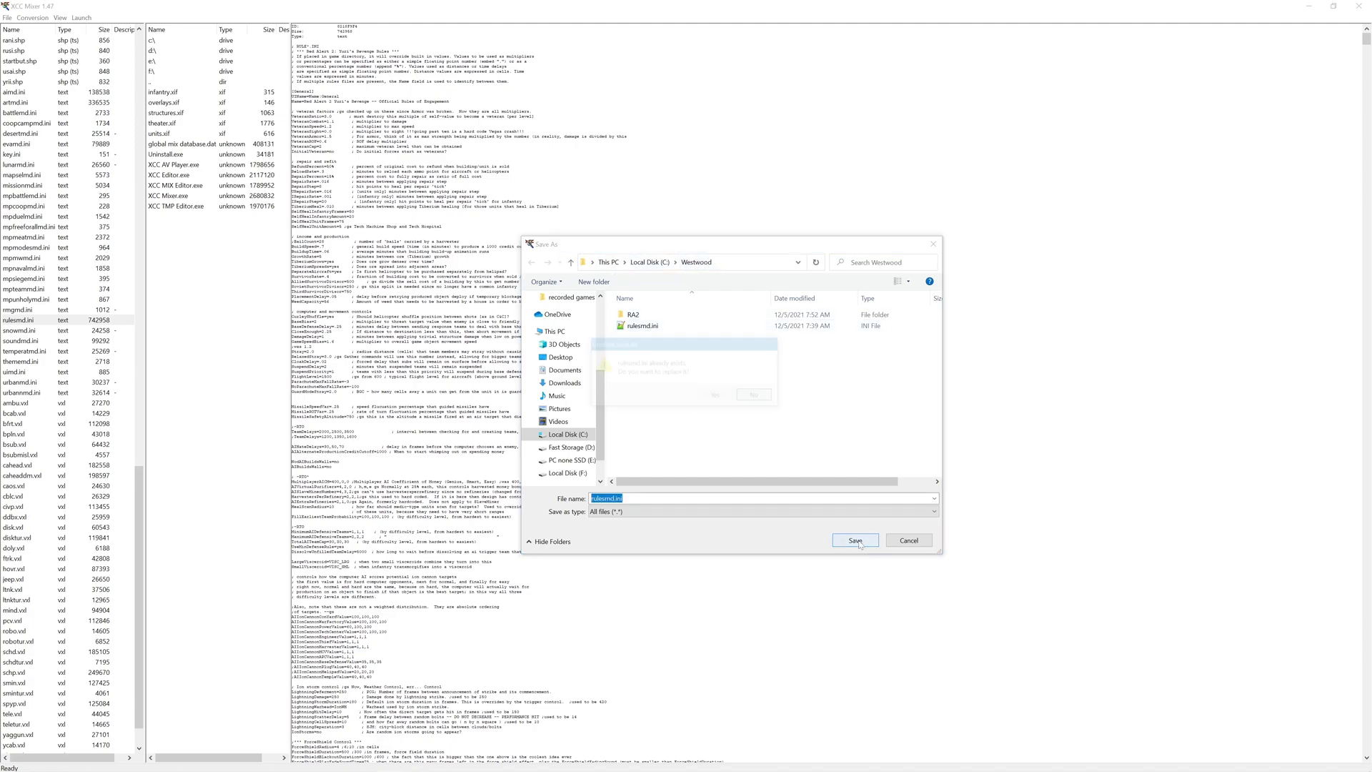
pyautogui.click(758, 396)
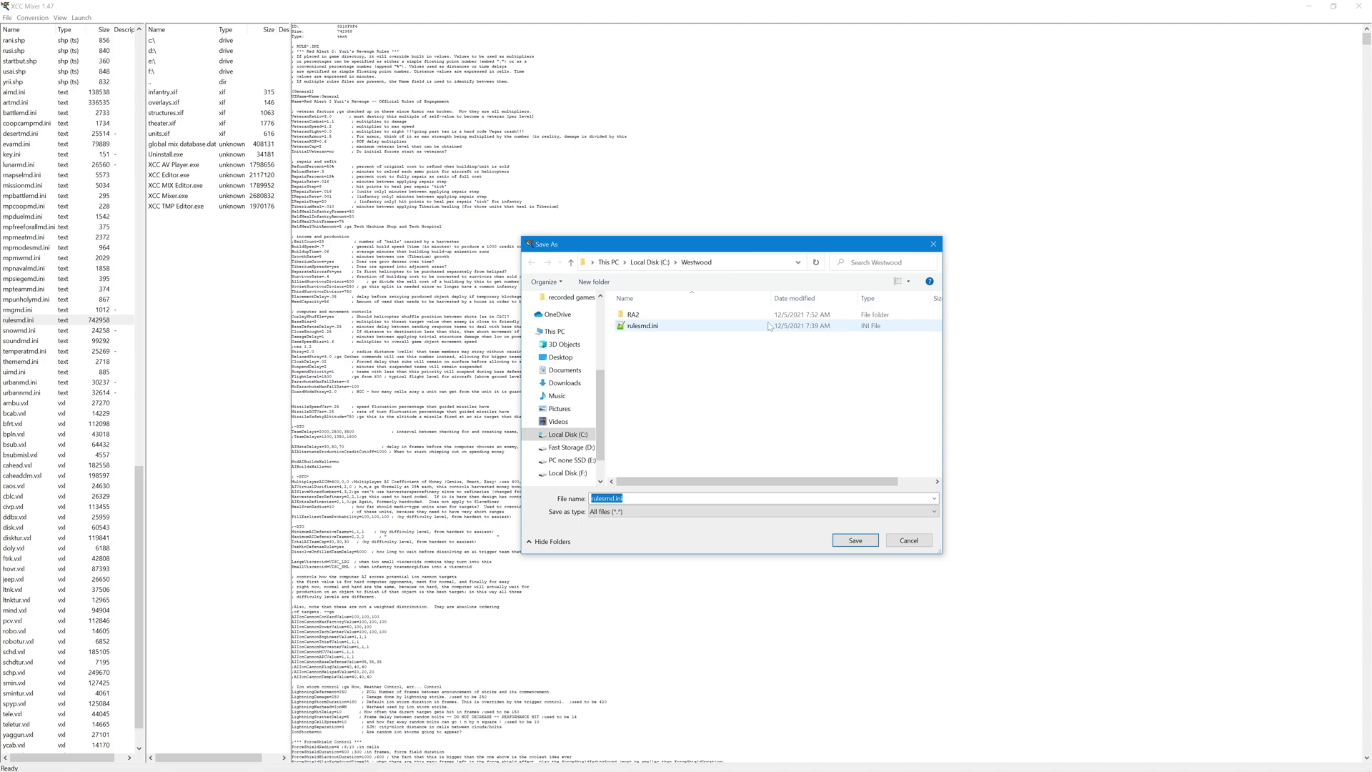
pyautogui.click(909, 540)
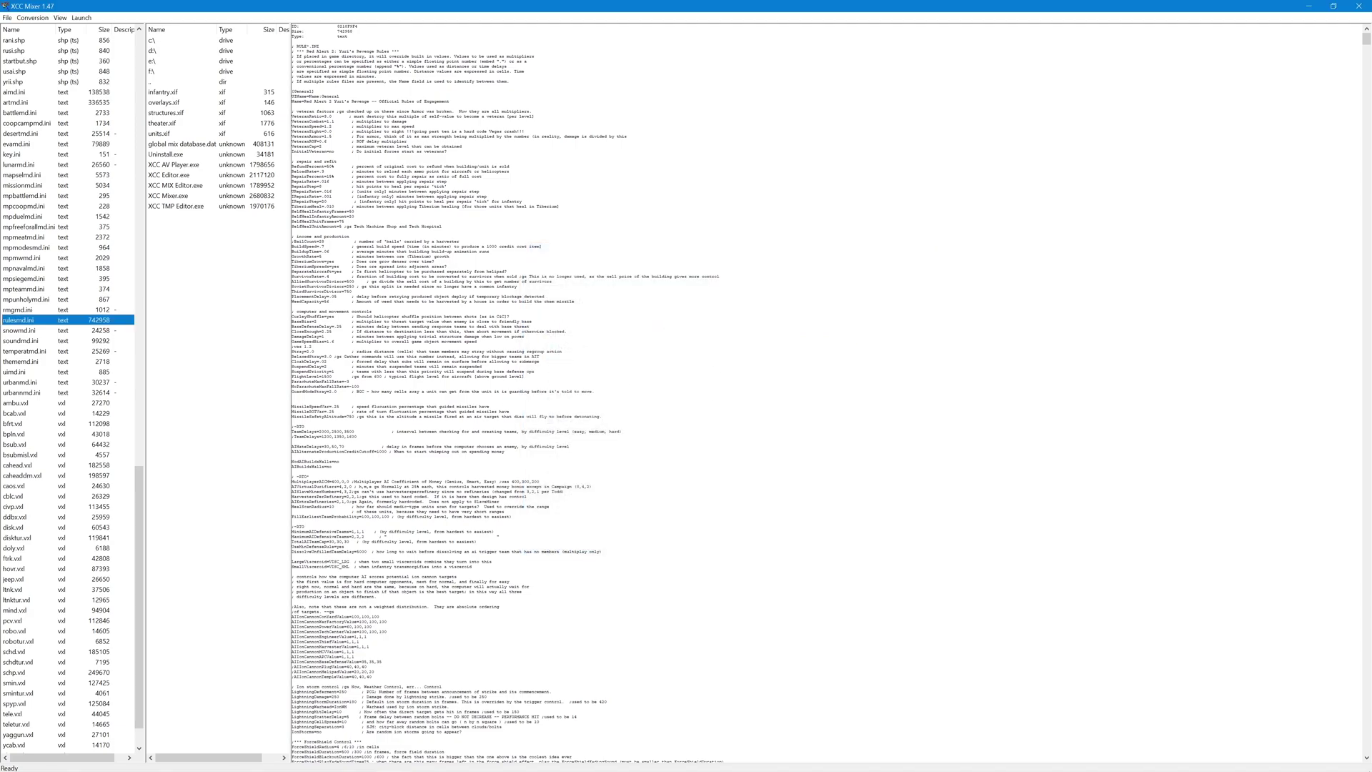
# - Switch to File Explorer, go to C:\Westwood and briefly open rulesmd.ini before closing the editor
pyautogui.click(43, 762)
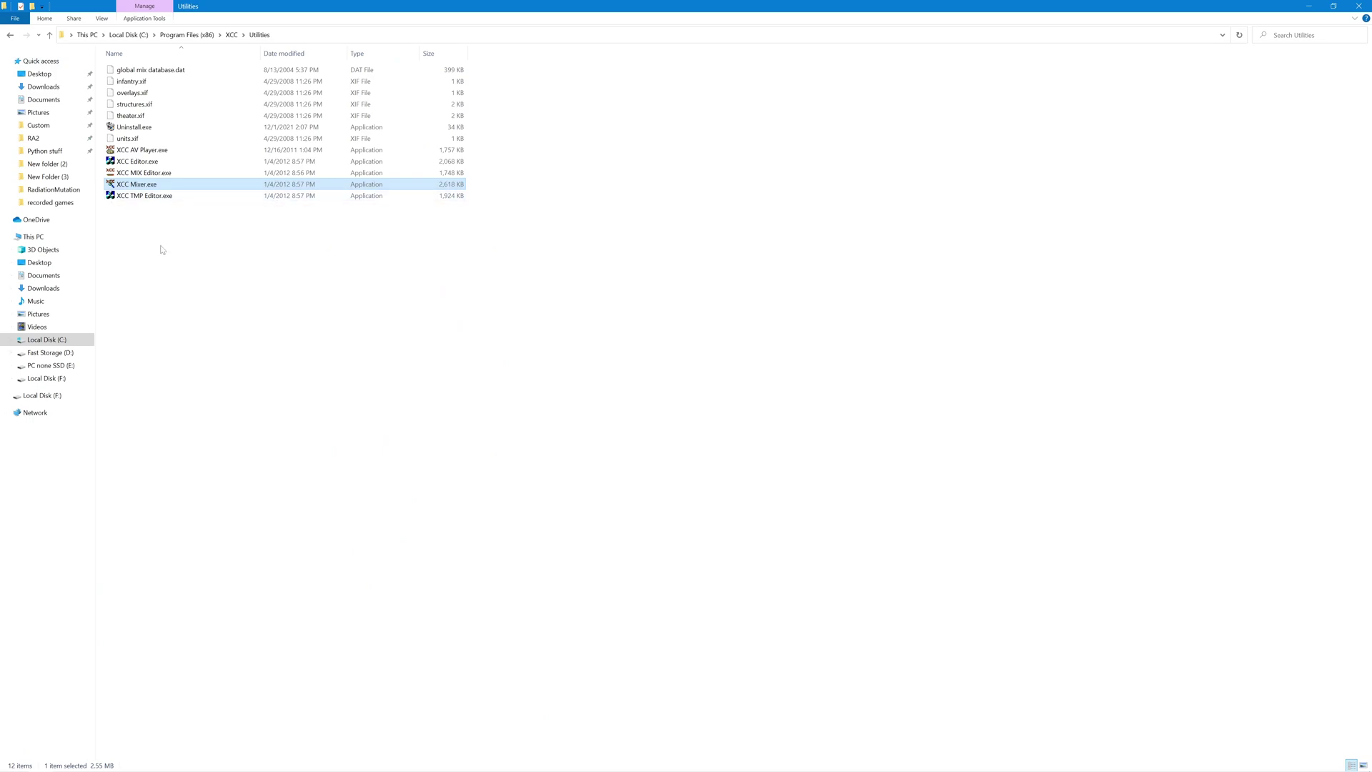
pyautogui.click(44, 137)
pyautogui.click(171, 34)
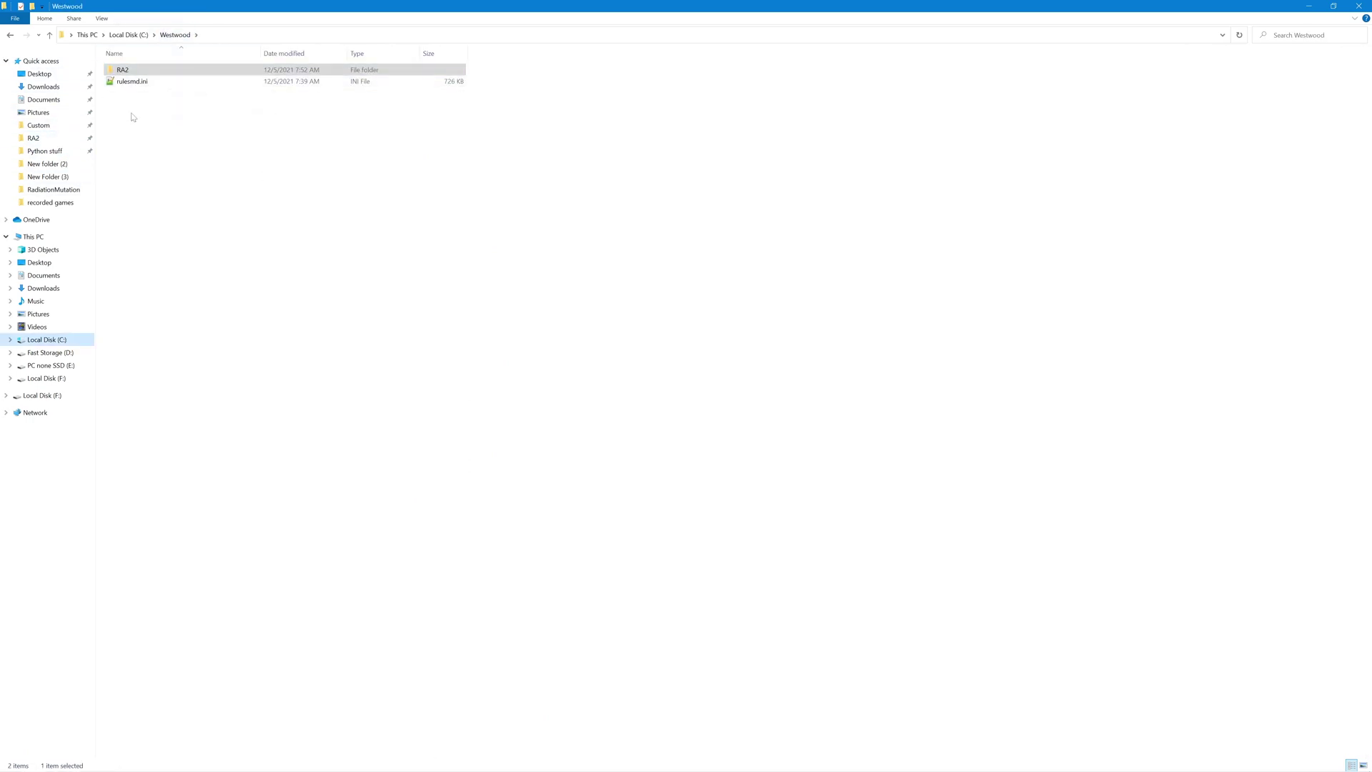
pyautogui.doubleClick(133, 81)
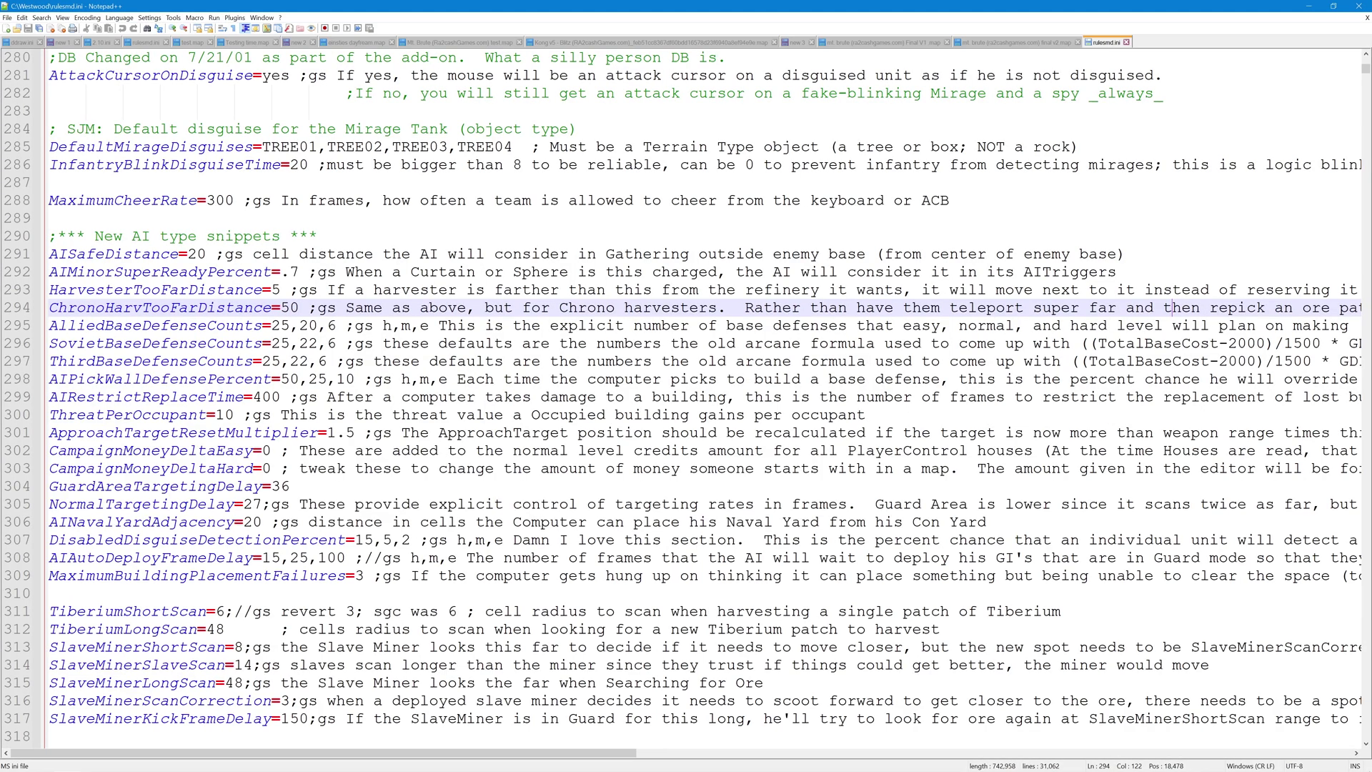
pyautogui.click(1358, 6)
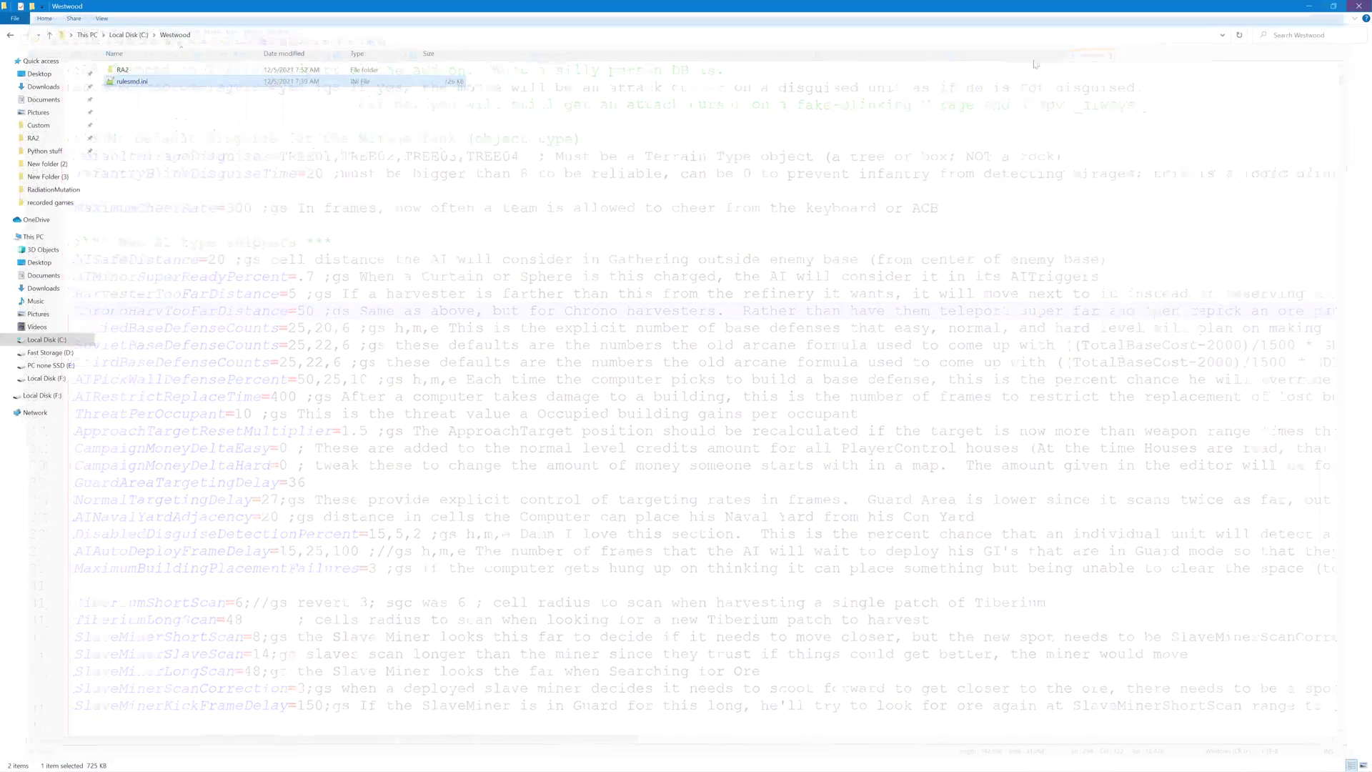
# - Open rulesmd.ini with Notepad++ through the app chooser, using the option to always open .ini files with it
pyautogui.rightClick(148, 82)
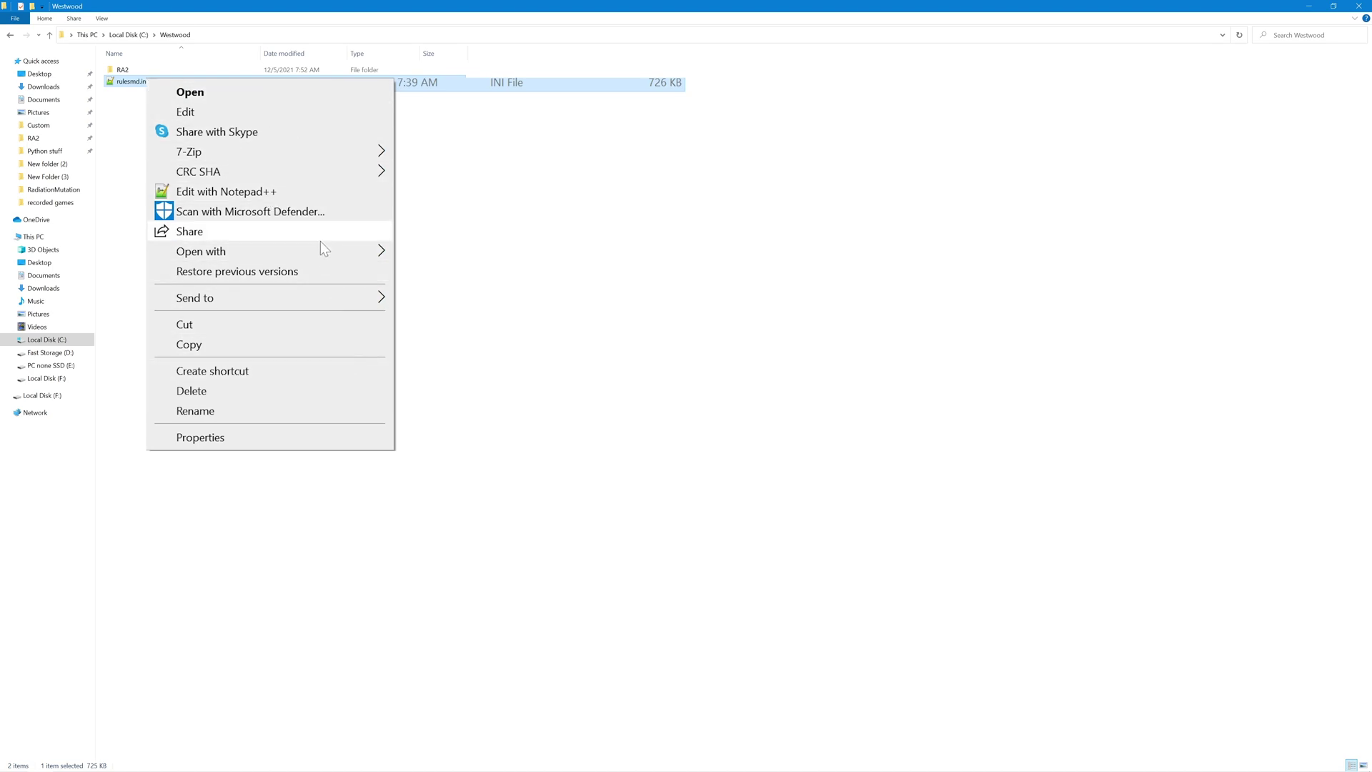
pyautogui.moveTo(332, 249)
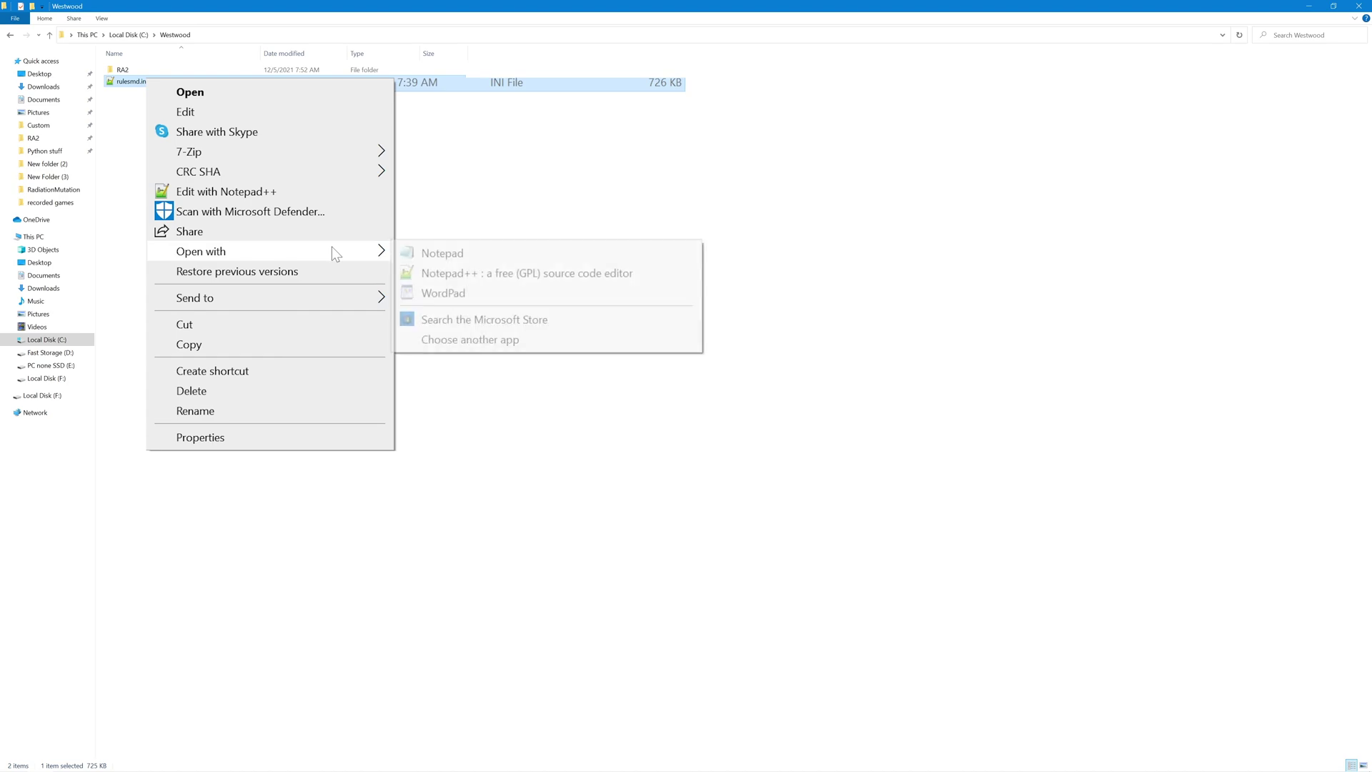
pyautogui.click(480, 340)
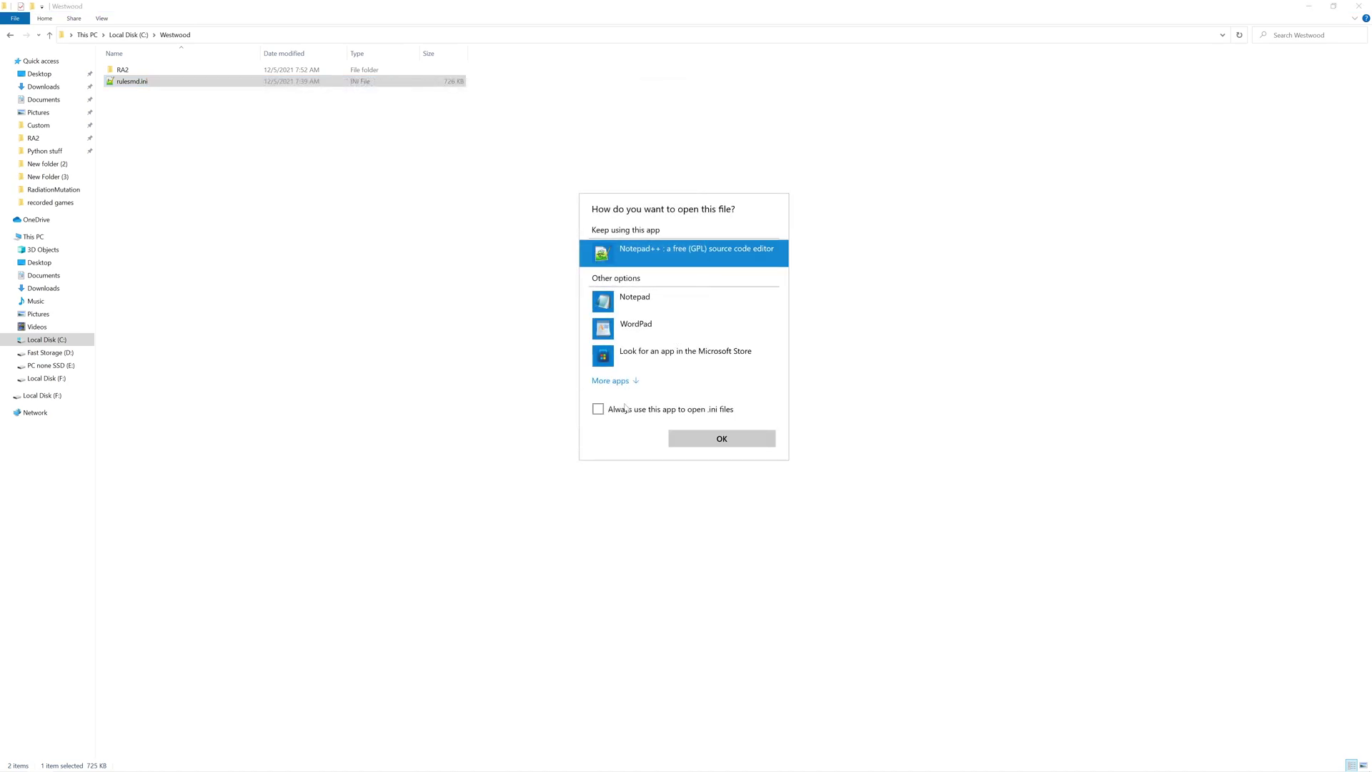
pyautogui.click(624, 407)
pyautogui.click(721, 439)
# - Examine the extent of rulesmd.ini, from its header comments to its final entries and back to the beginning
pyautogui.scroll(7, 686, 393)
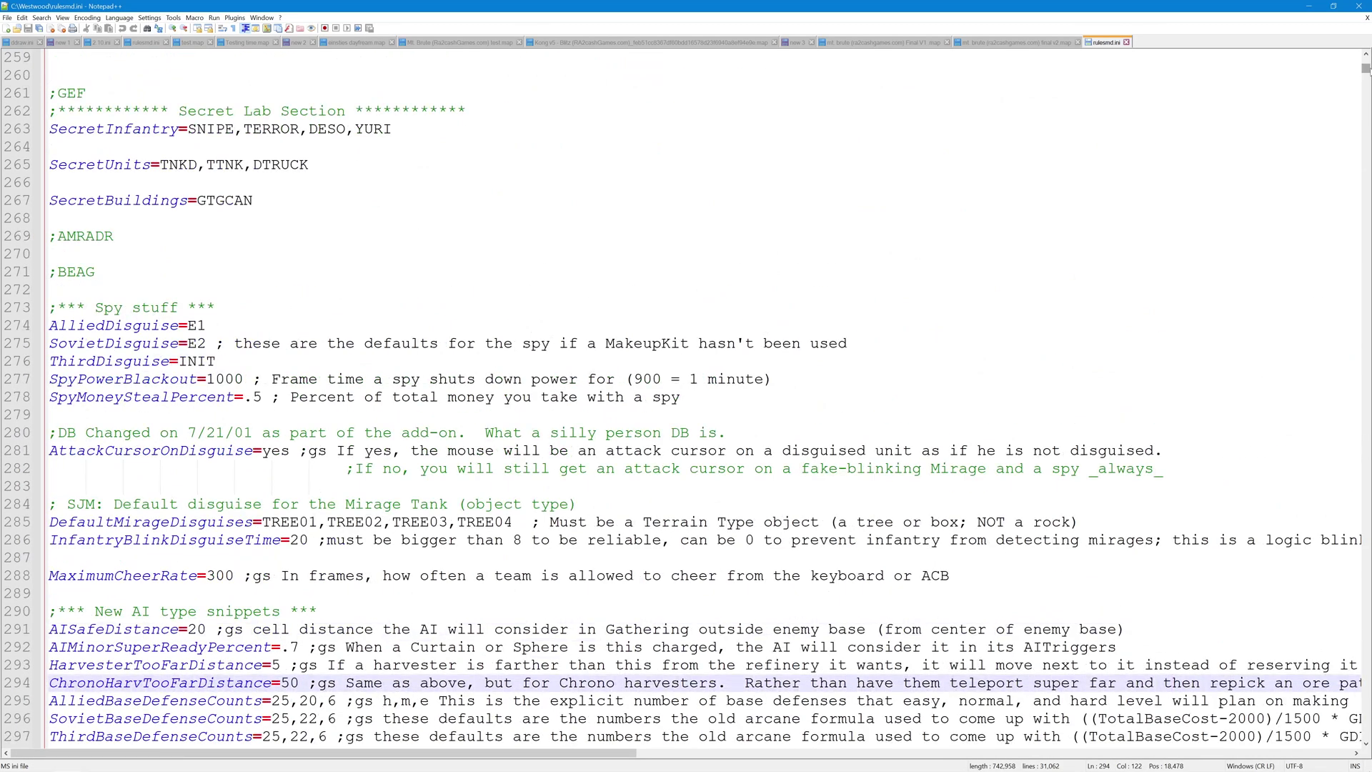
pyautogui.moveTo(1366, 68); pyautogui.dragTo(1366, 60)
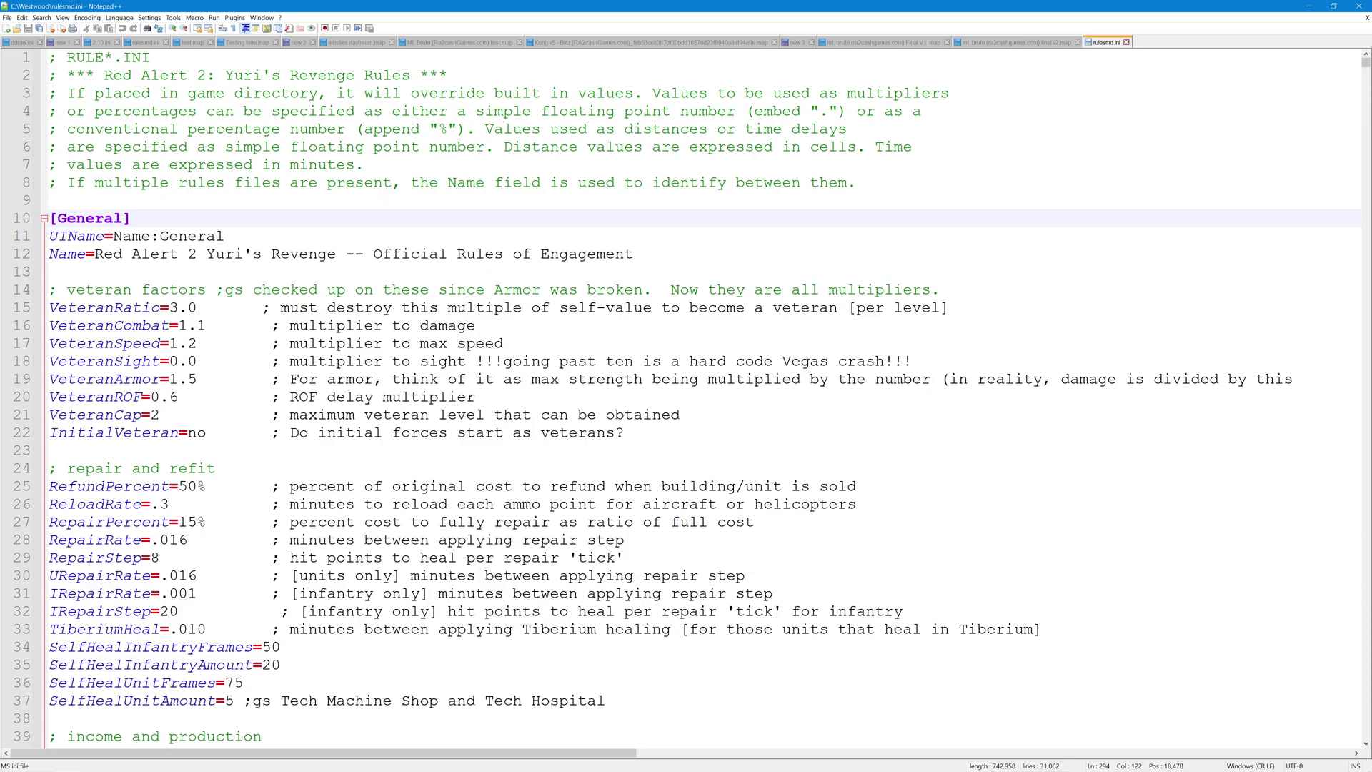
pyautogui.moveTo(1365, 63); pyautogui.dragTo(1366, 743)
pyautogui.scroll(5, 715, 400)
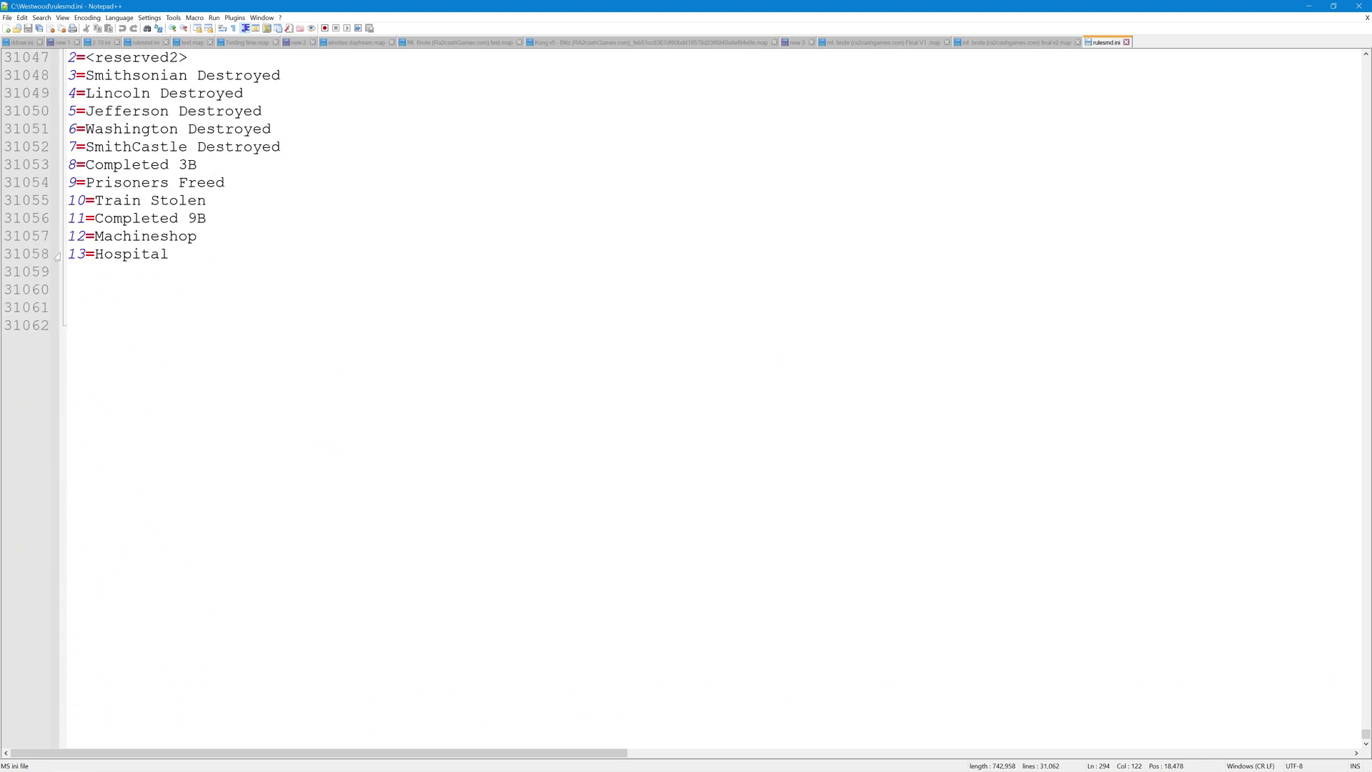
pyautogui.moveTo(68, 255); pyautogui.dragTo(172, 255)
pyautogui.click(171, 271)
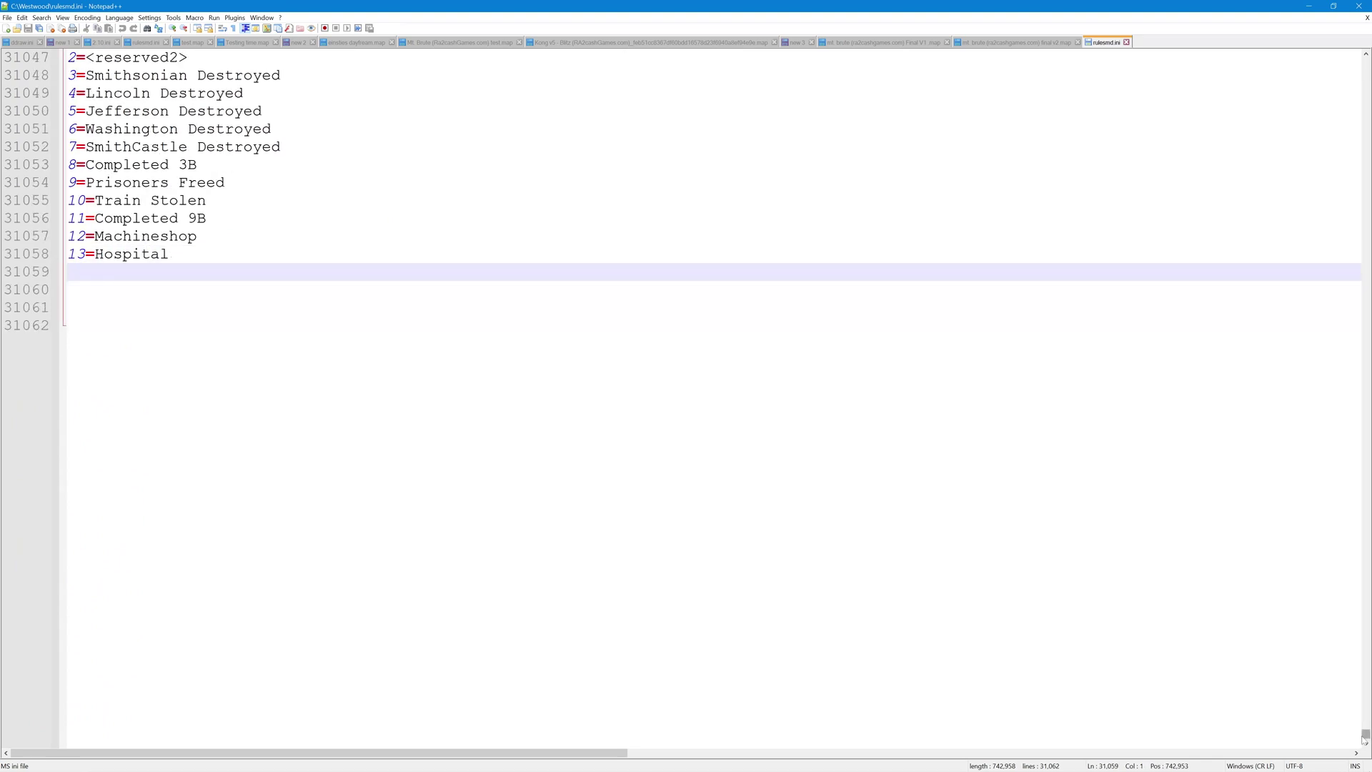
pyautogui.moveTo(1365, 738); pyautogui.dragTo(1362, 74)
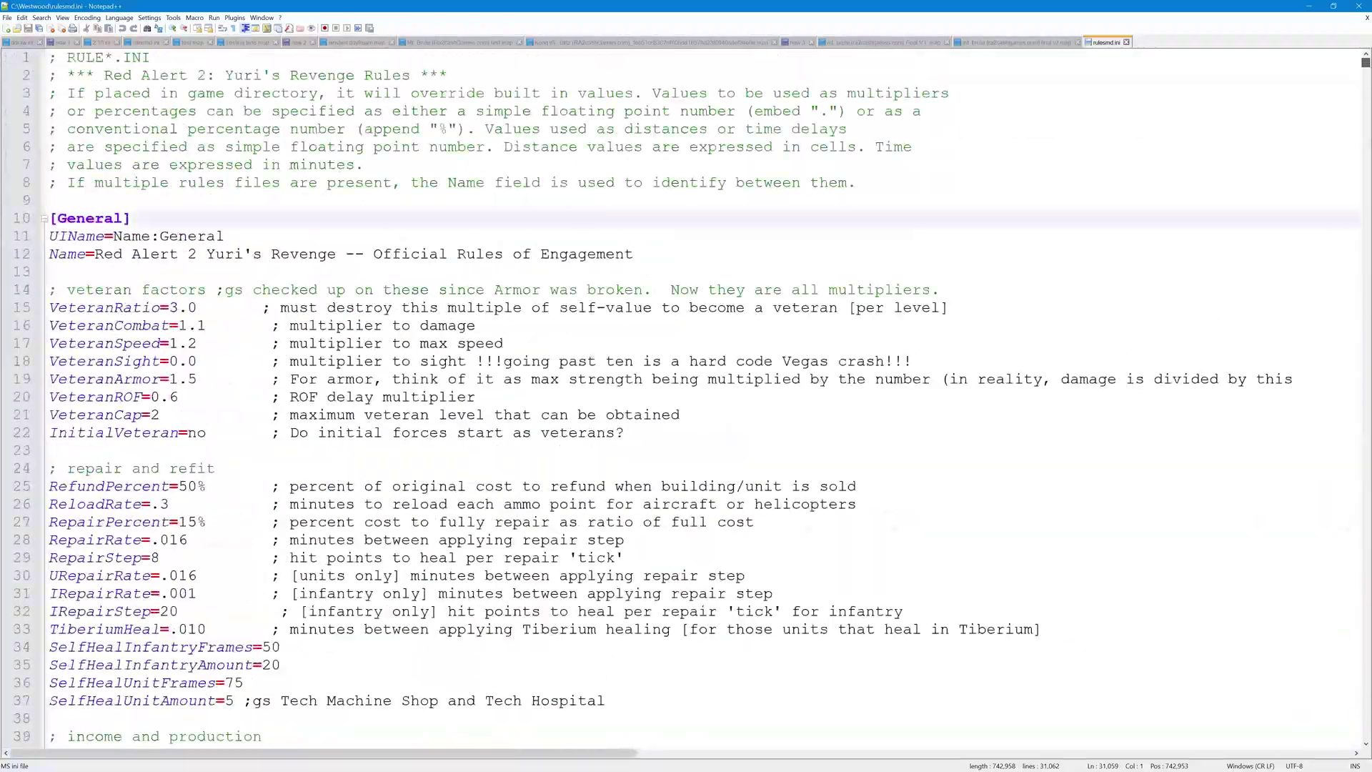
# - Read through the veteran, repair, income and production, and movement control settings in the [General] section
pyautogui.click(743, 416)
pyautogui.scroll(-6, 743, 416)
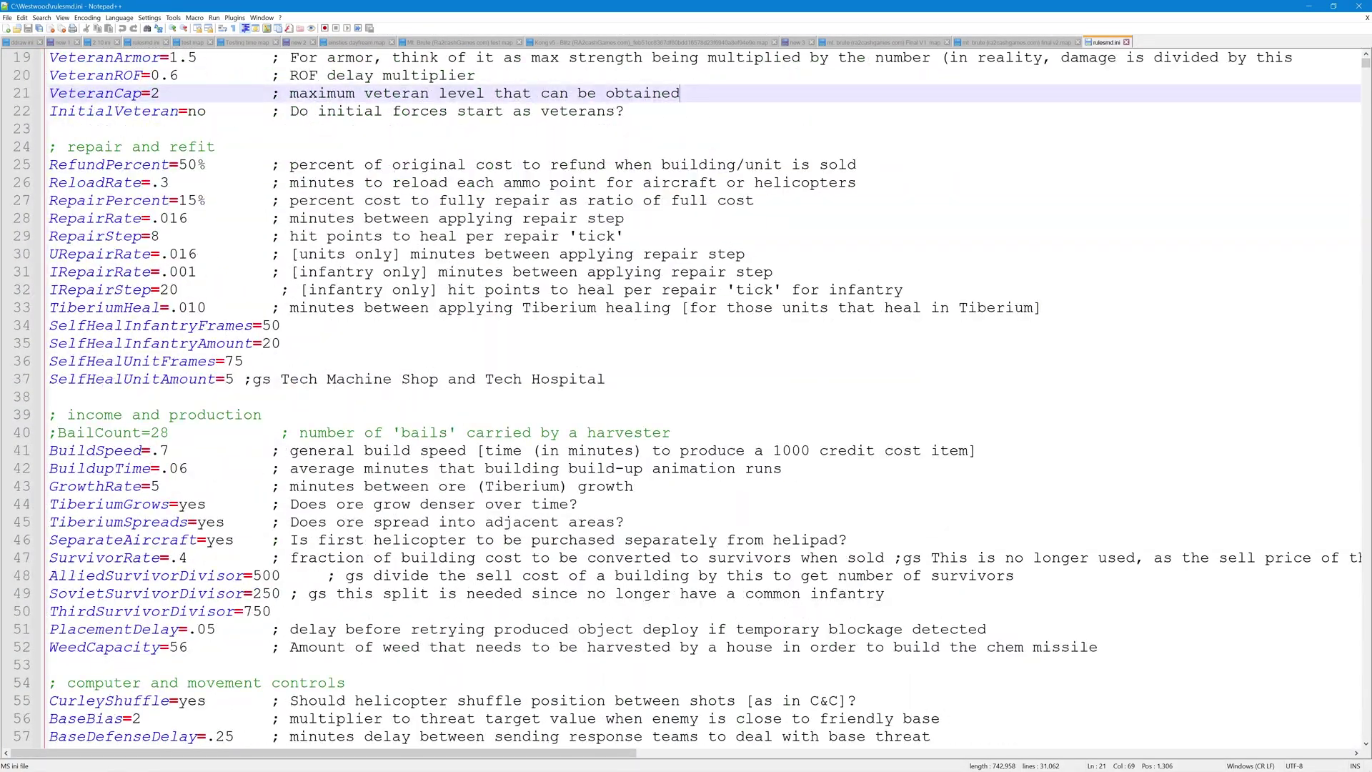
pyautogui.scroll(4, 686, 400)
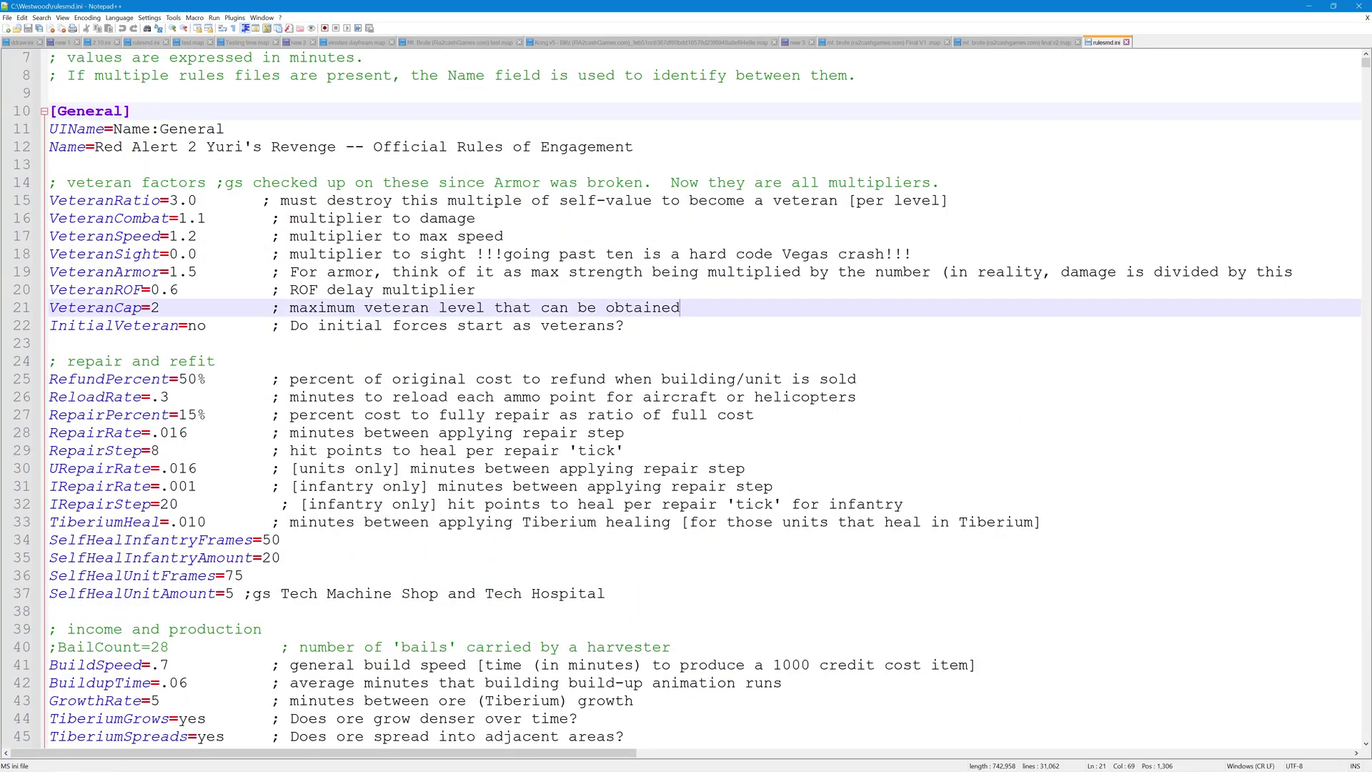
pyautogui.scroll(-6, 686, 400)
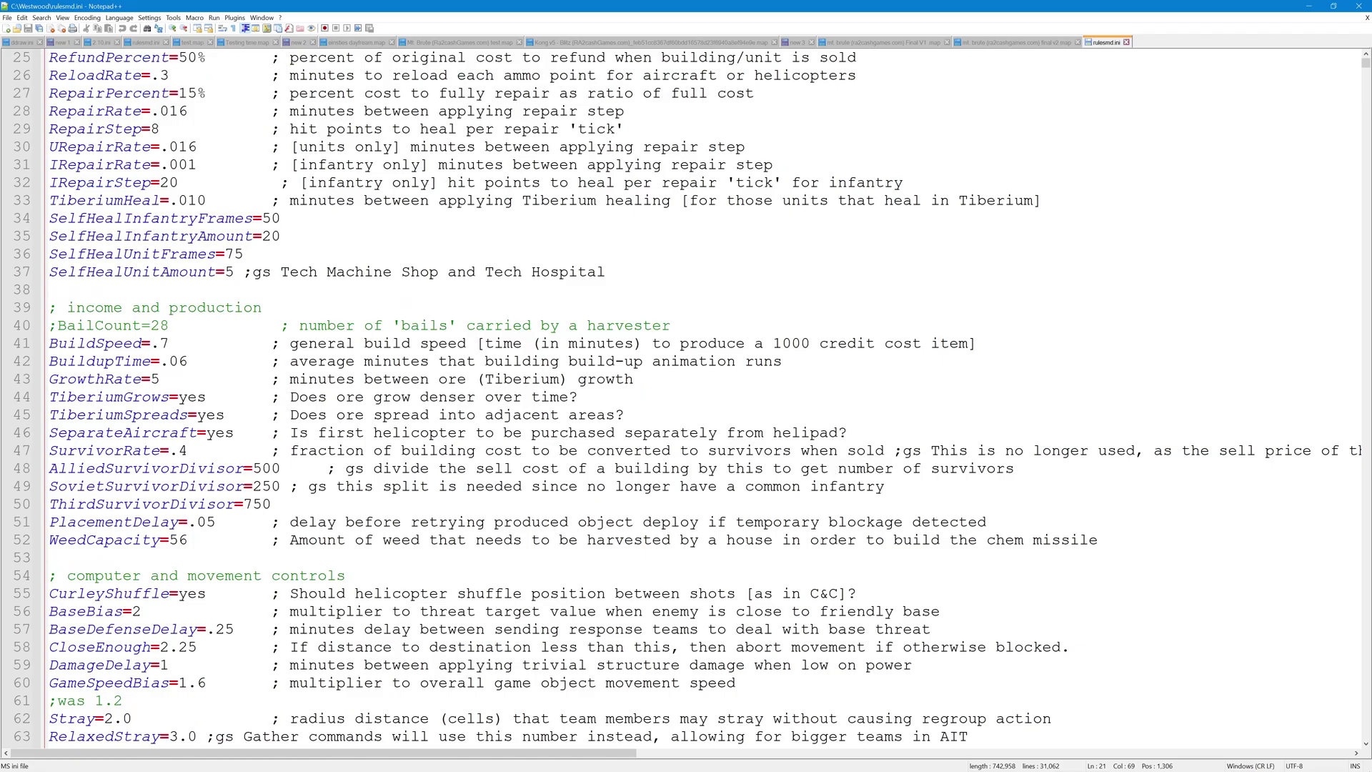
pyautogui.moveTo(108, 469); pyautogui.dragTo(216, 505)
pyautogui.click(286, 558)
pyautogui.scroll(-12, 686, 400)
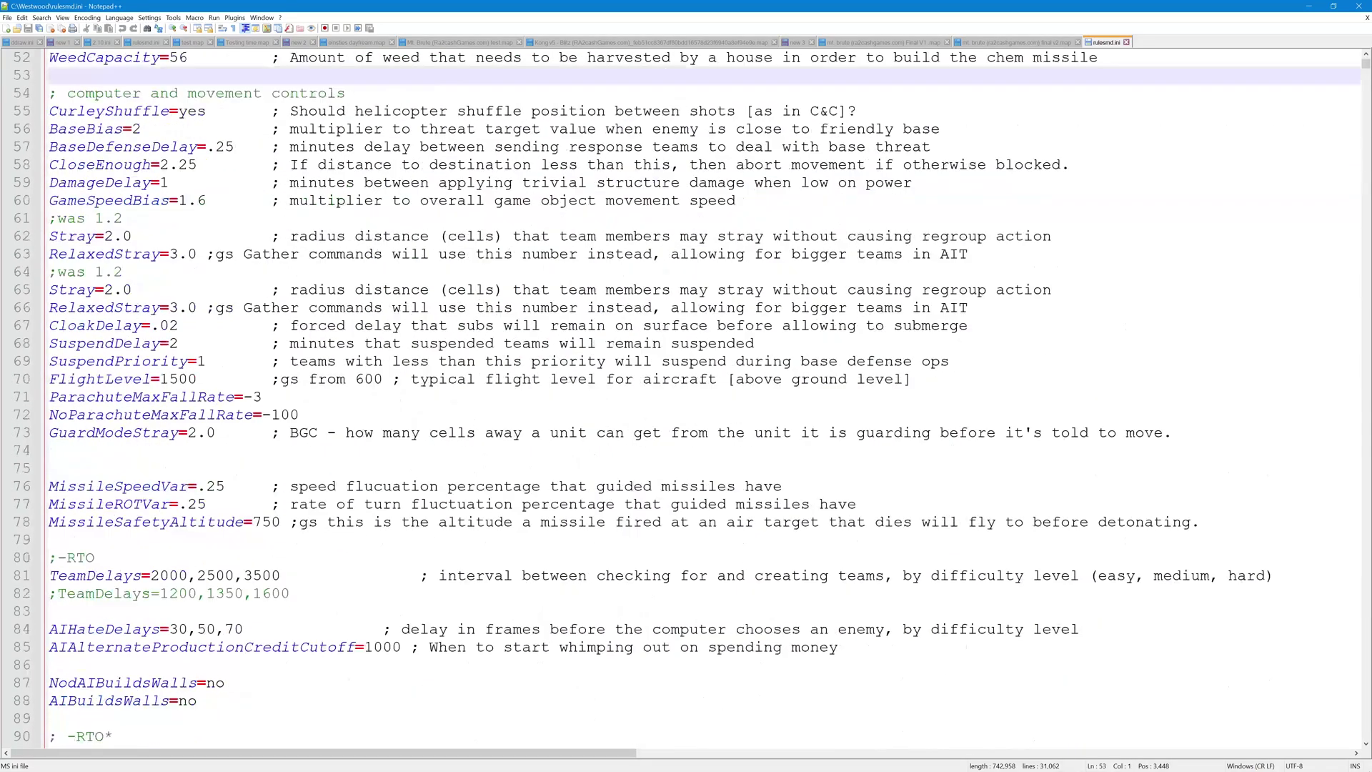